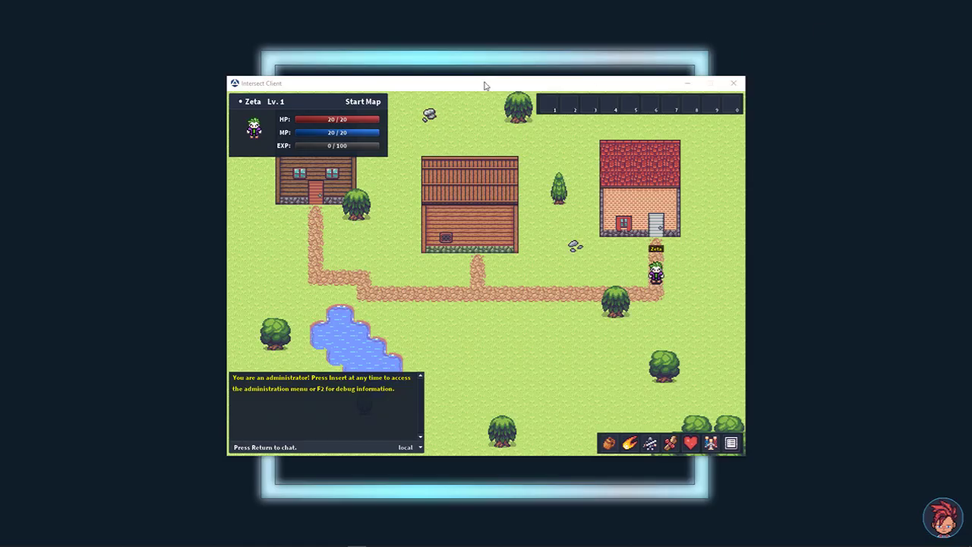
Walk Zeta through the red house door, around its interior, and back out
key(Left)
key(Left)
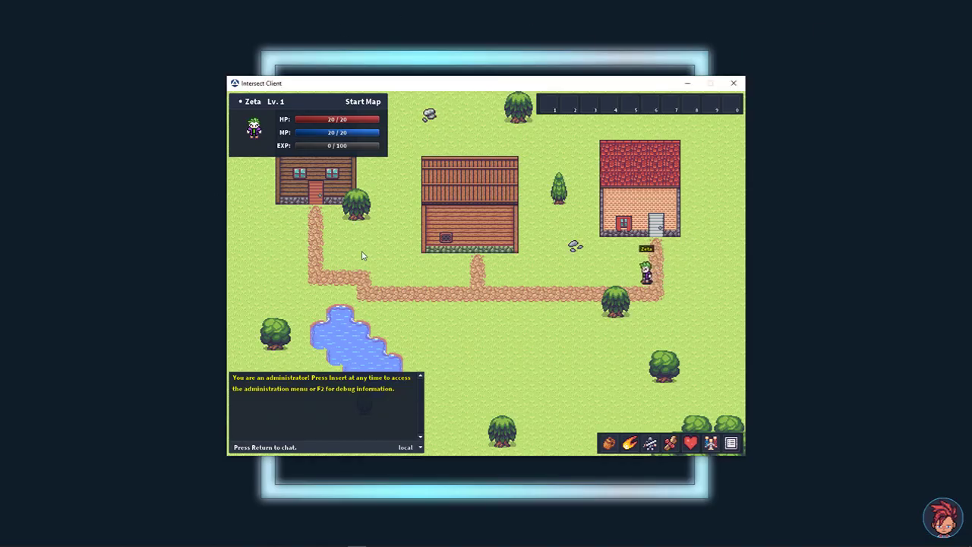
key(Right)
key(Up)
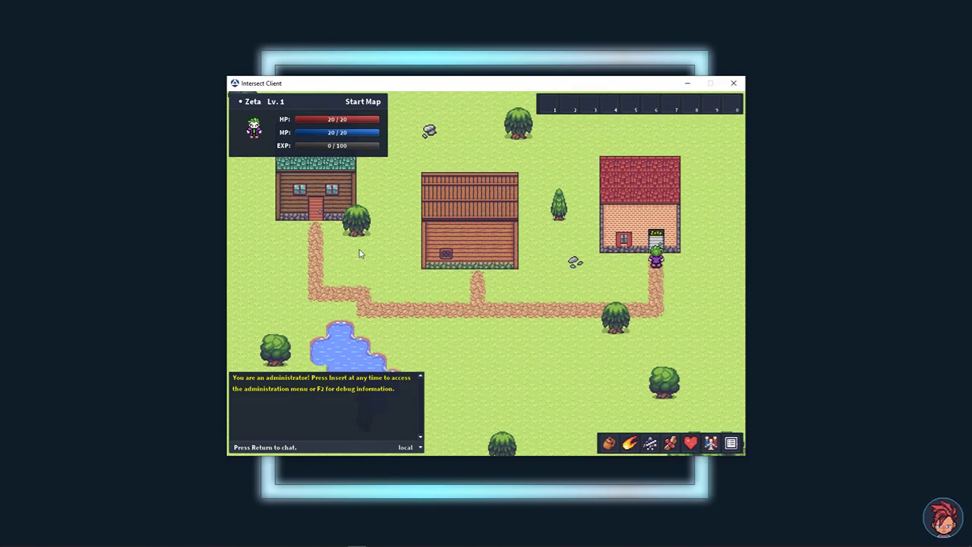
key(Left)
key(Right)
key(Down)
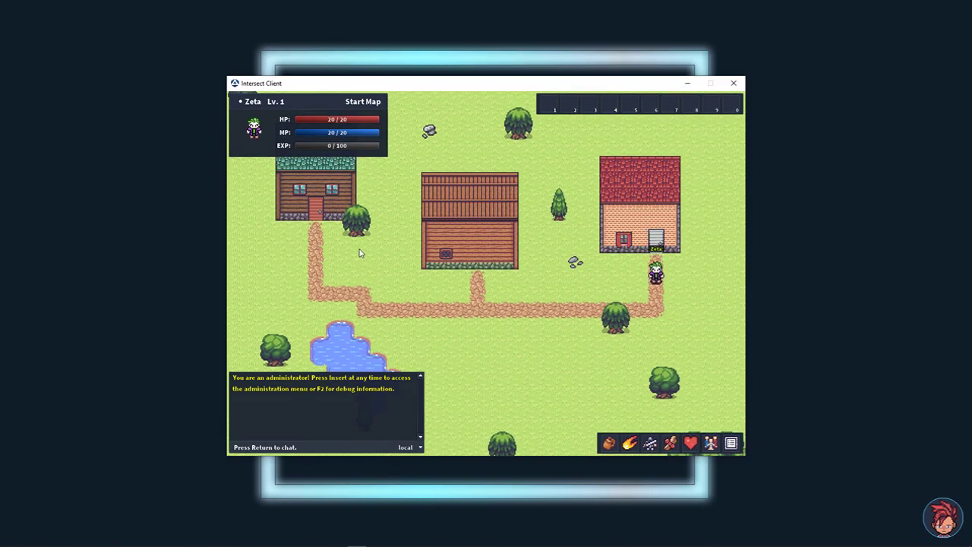
key(Up)
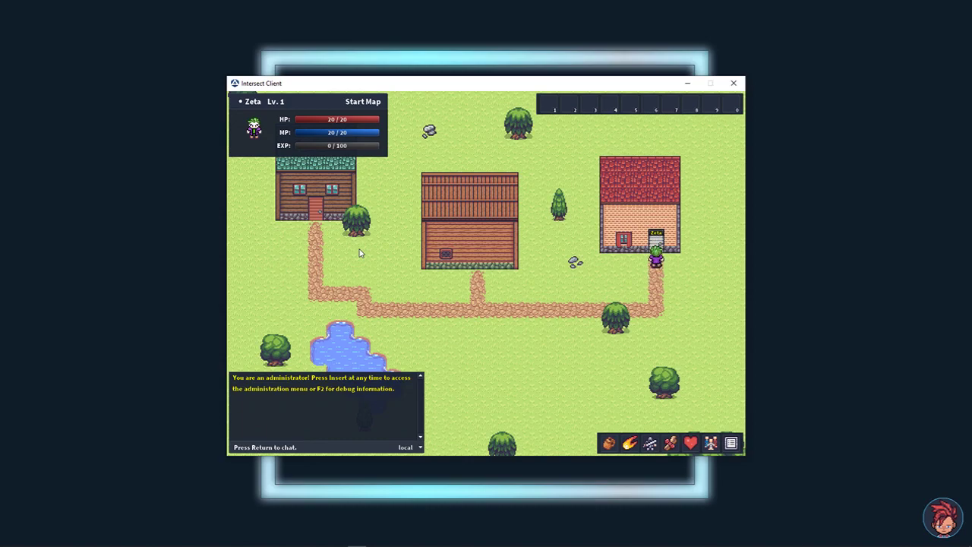
key(Left)
key(Left)
key(Right)
key(Down)
key(Up)
key(Down)
key(Up)
key(Up)
key(Up)
key(Right)
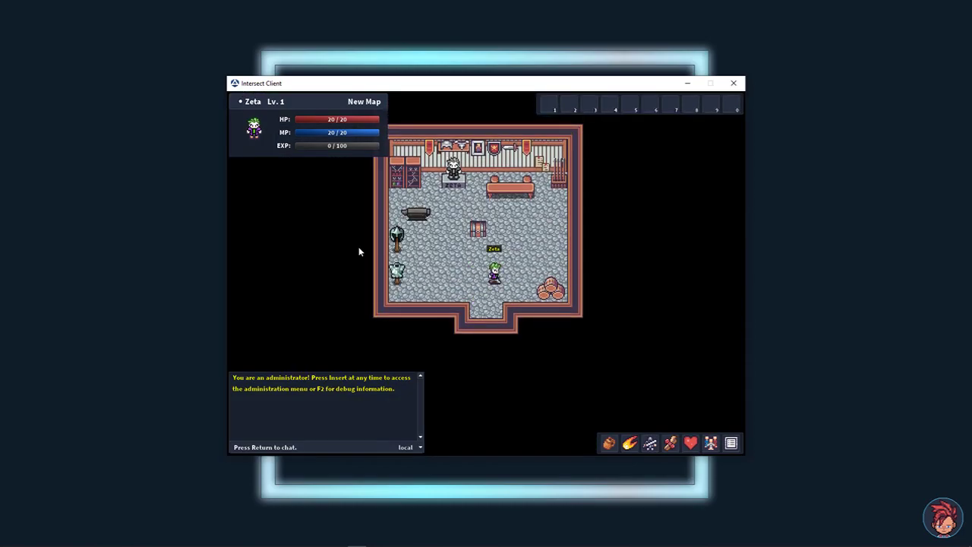
key(Left)
key(Right)
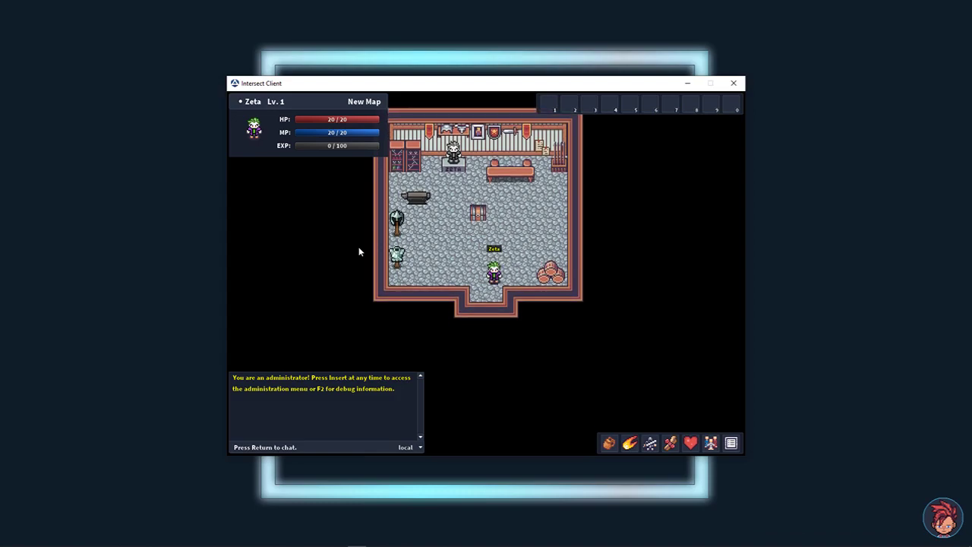
key(Left)
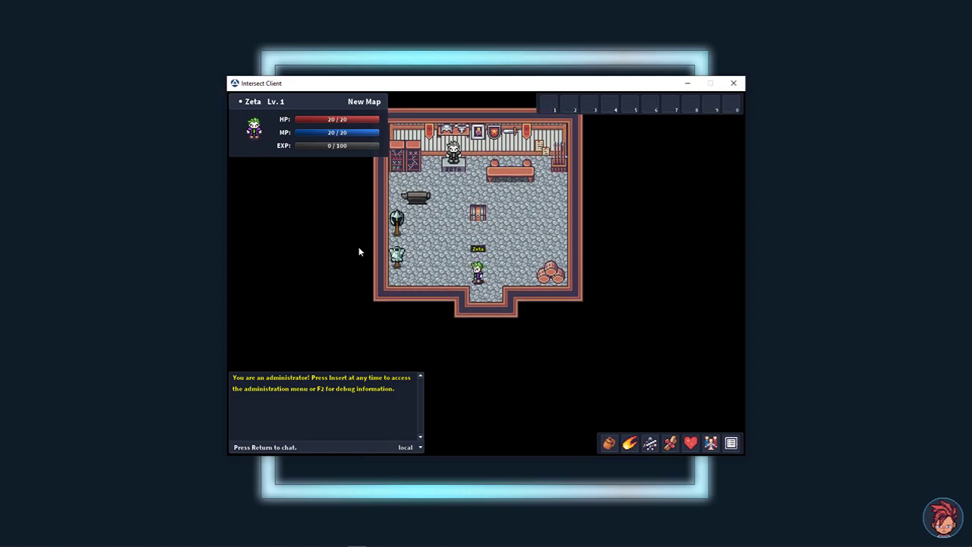
key(Down)
key(Down)
key(Left)
Walk back to the red house door and open it
key(Right)
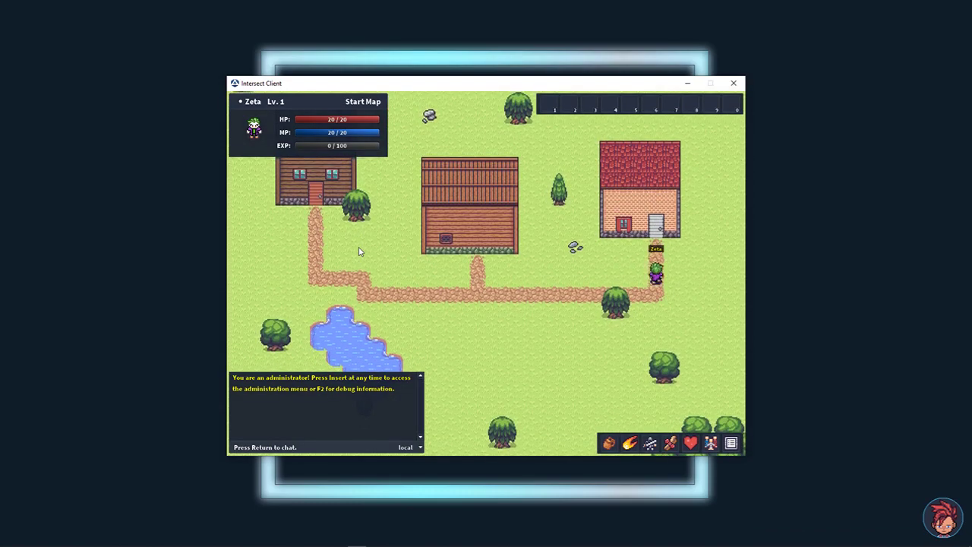
key(Up)
key(Left)
key(Left)
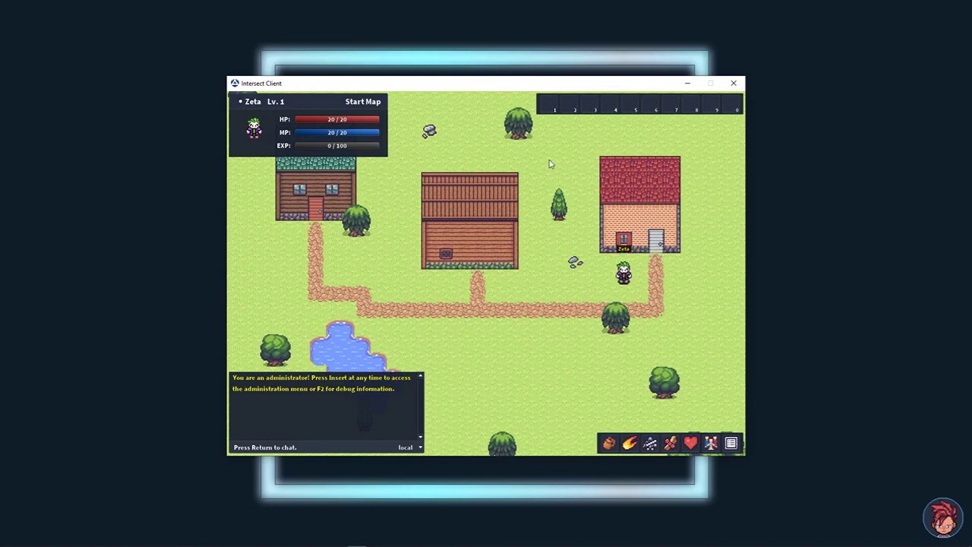
key(Right)
key(Right)
key(Up)
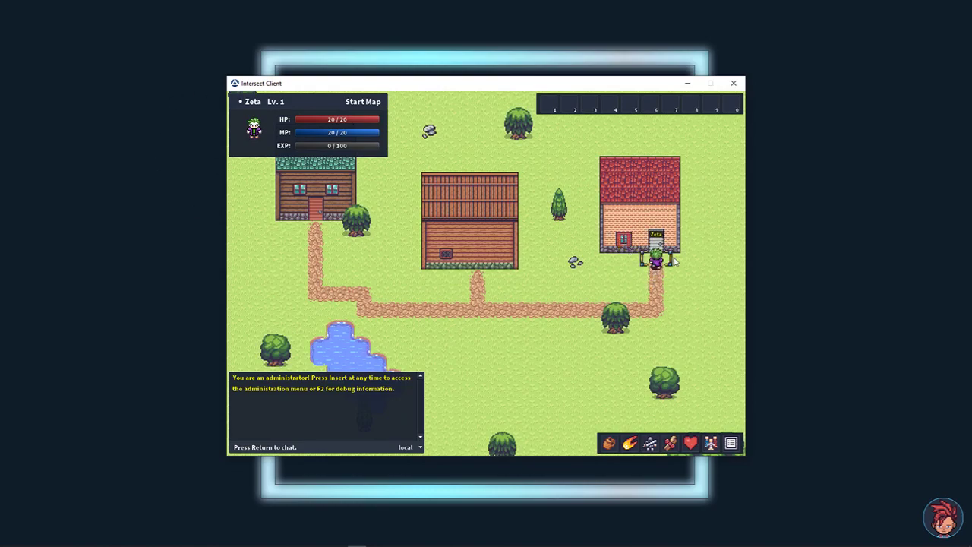
key(Left)
key(Left)
key(Right)
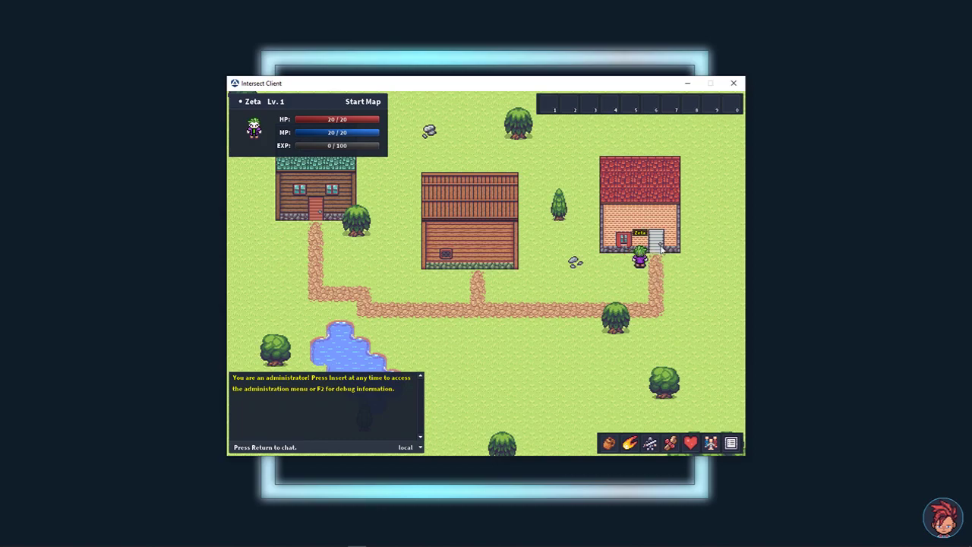
key(Left)
key(Right)
key(Down)
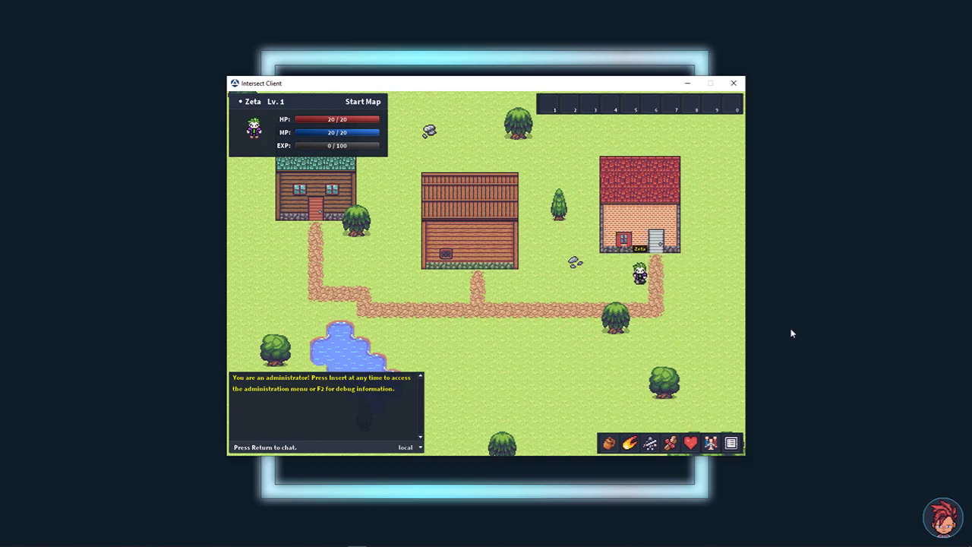
key(Right)
key(Up)
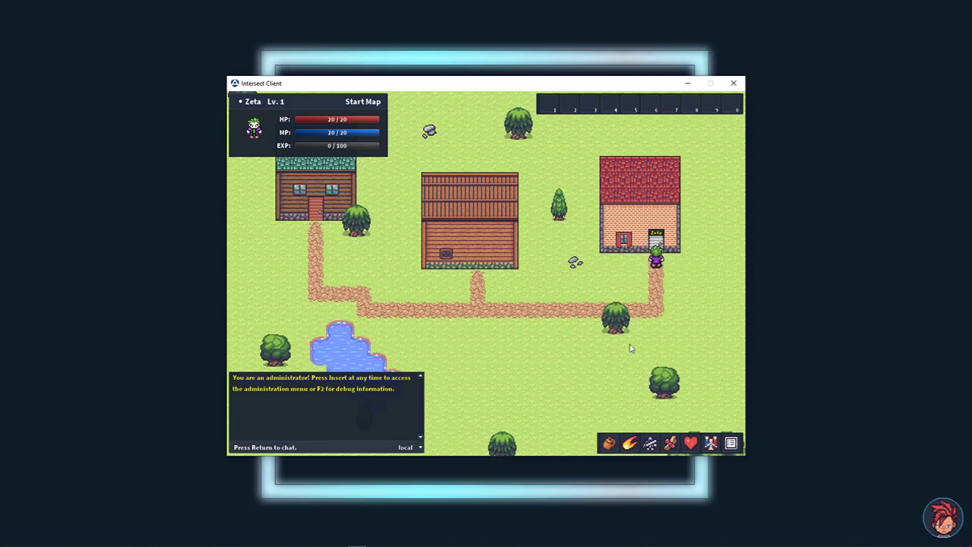
key(Left)
key(Left)
key(Left)
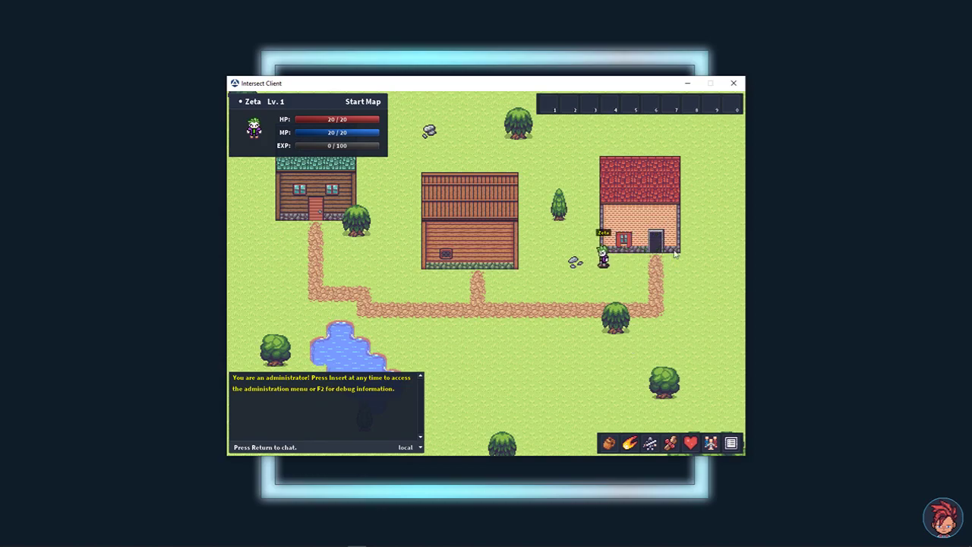
Enter the wooden house interior, walk up inside, then exit onto Start Map's path
key(Left)
key(Left)
key(Left)
key(Left)
key(Left)
key(Down)
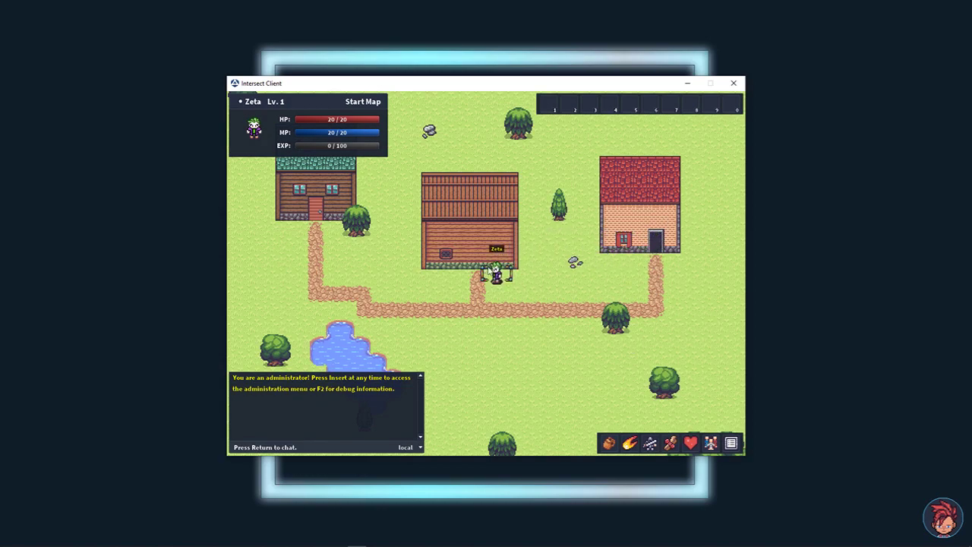
key(Left)
key(Down)
key(Left)
key(Up)
key(Right)
key(Up)
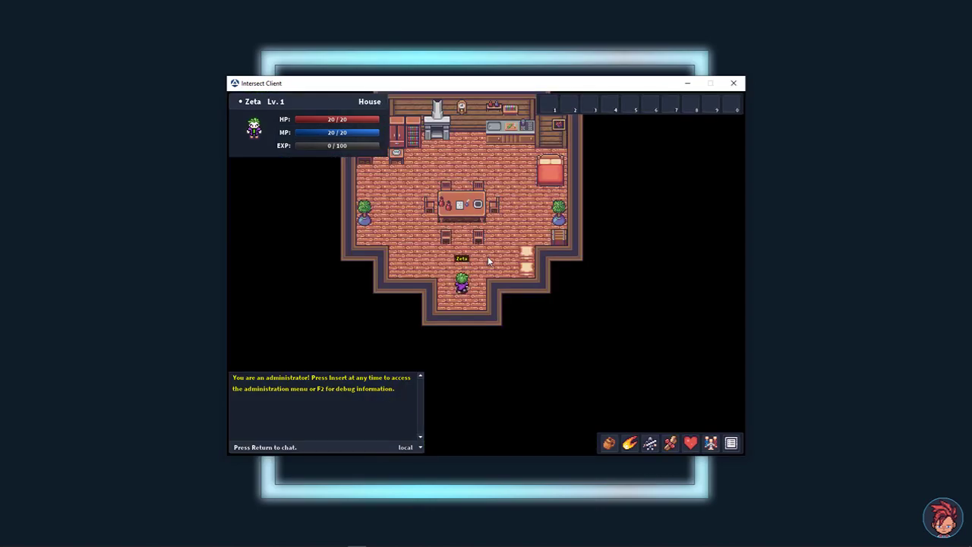
key(Up)
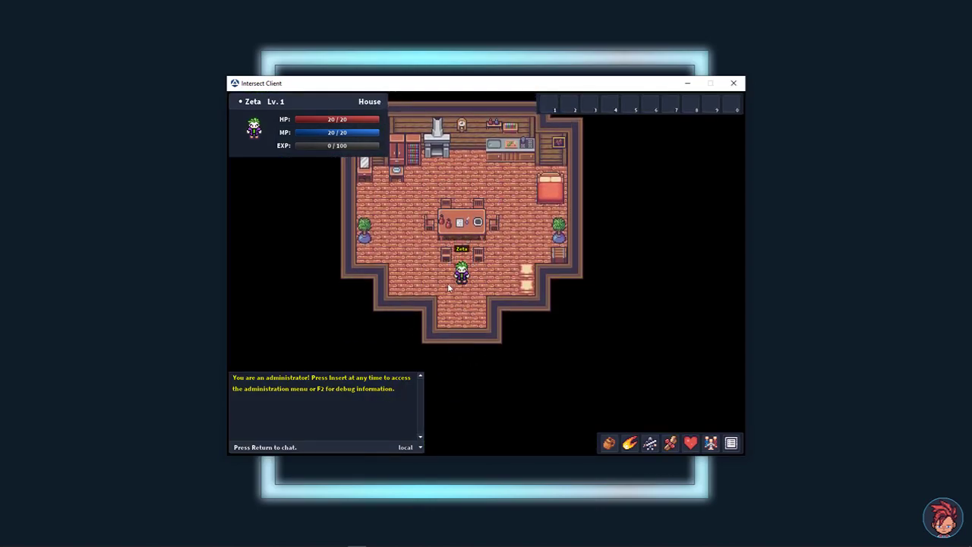
key(Down)
key(Right)
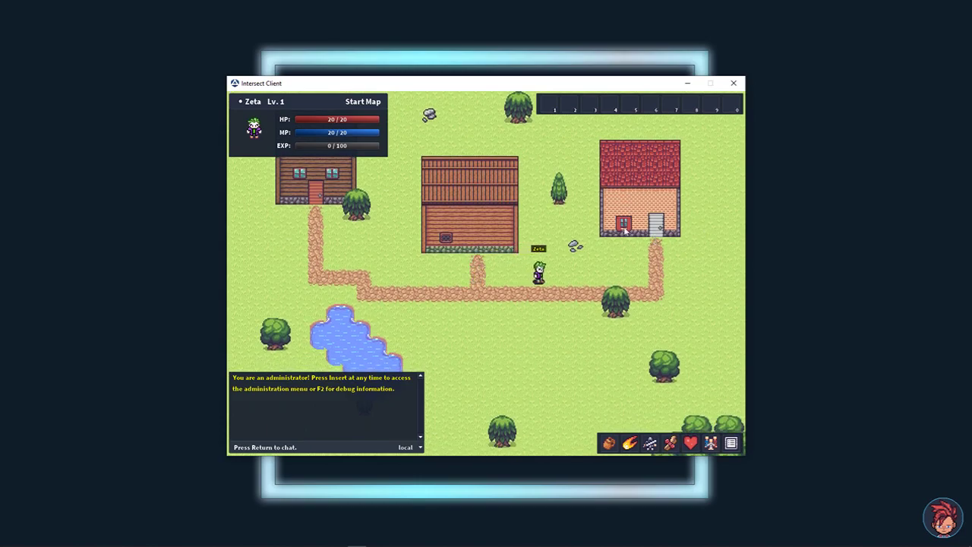
key(Right)
key(Up)
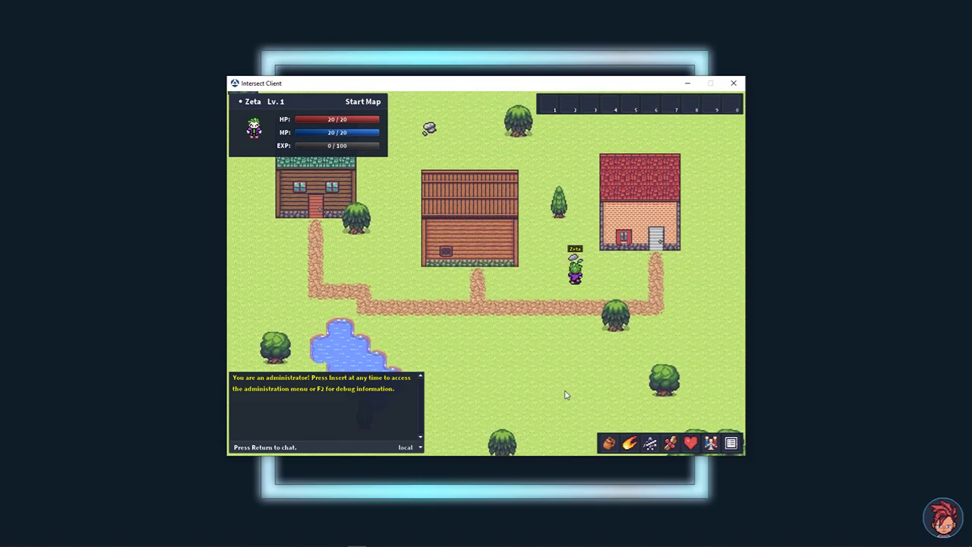
key(Left)
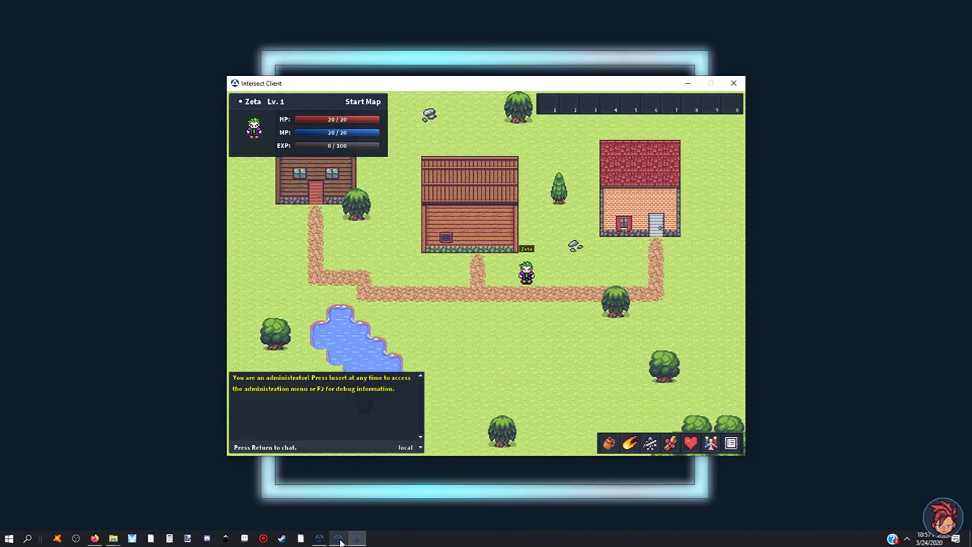
Open the red house door's event from Start Map's Events layer
click(340, 541)
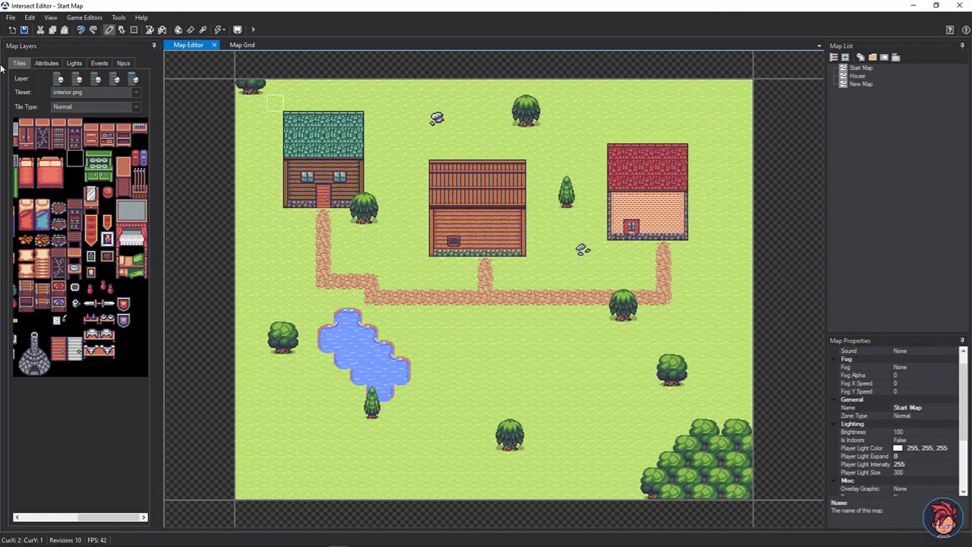
click(98, 63)
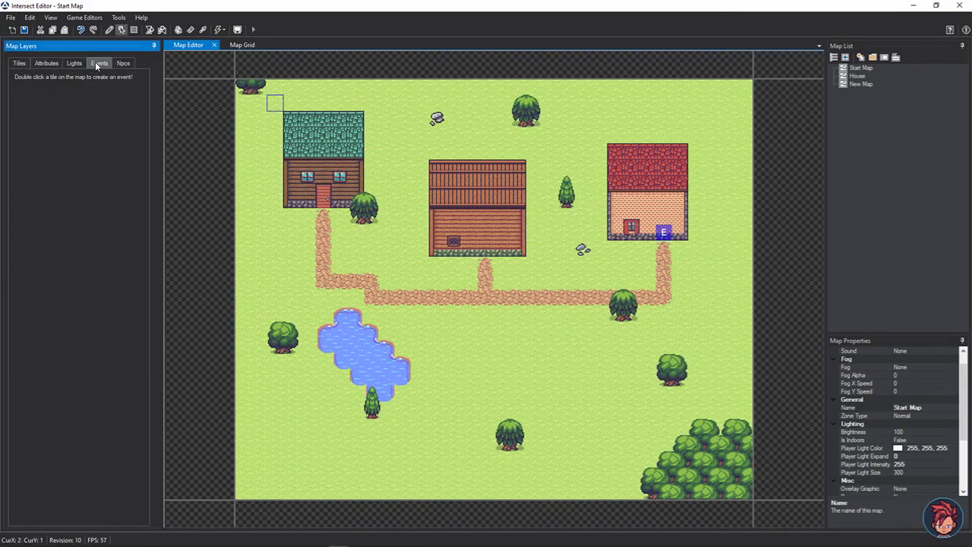
click(666, 234)
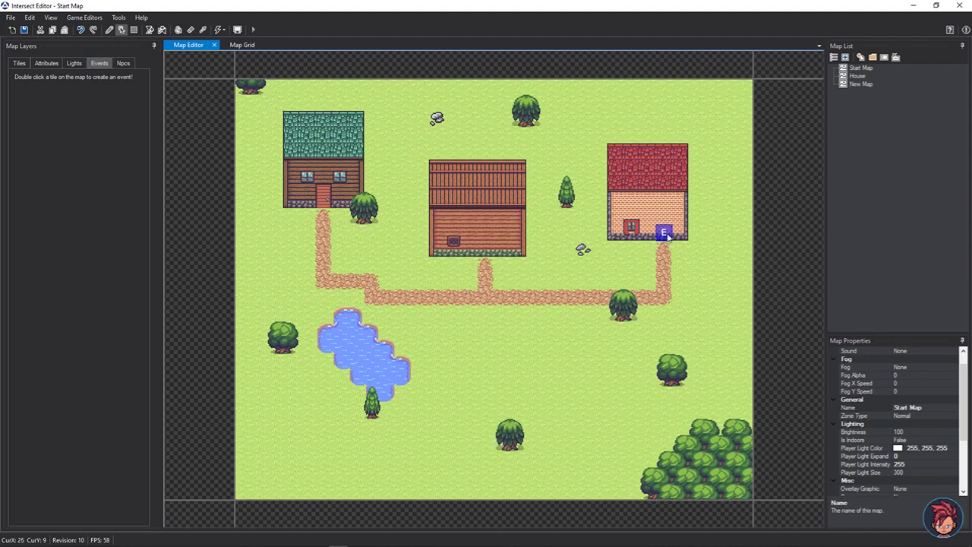
double_click(667, 234)
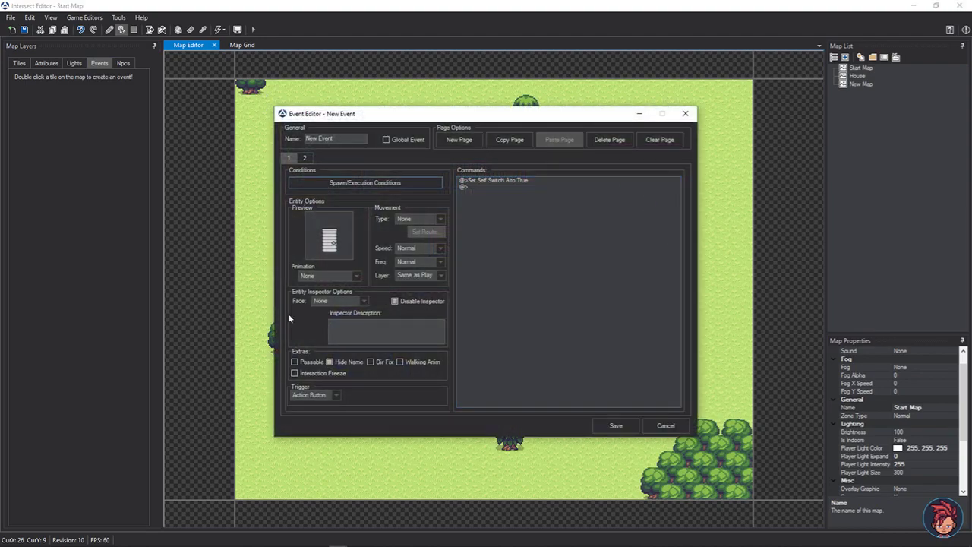
Compare page 1's self switch A command with page 2's open-door settings, then save
click(304, 157)
click(288, 158)
click(308, 159)
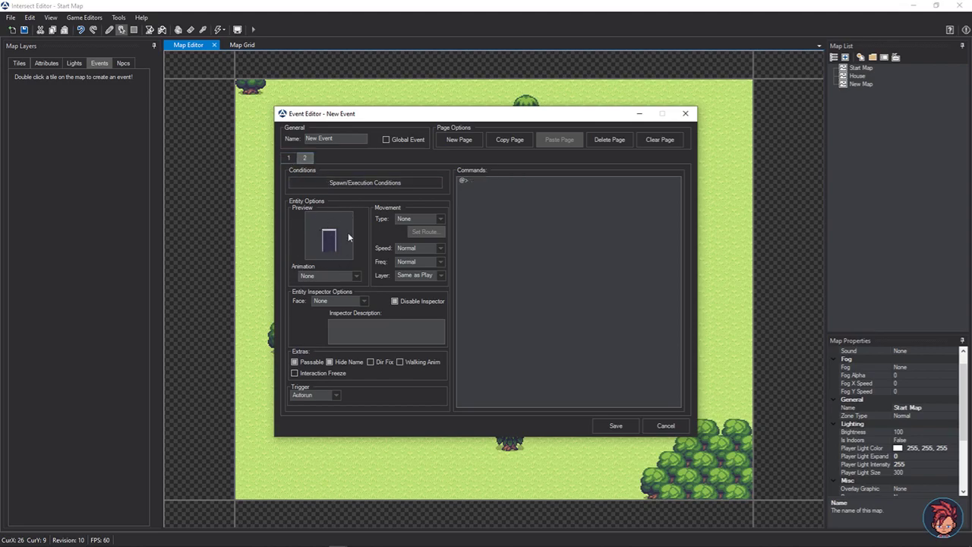
click(290, 157)
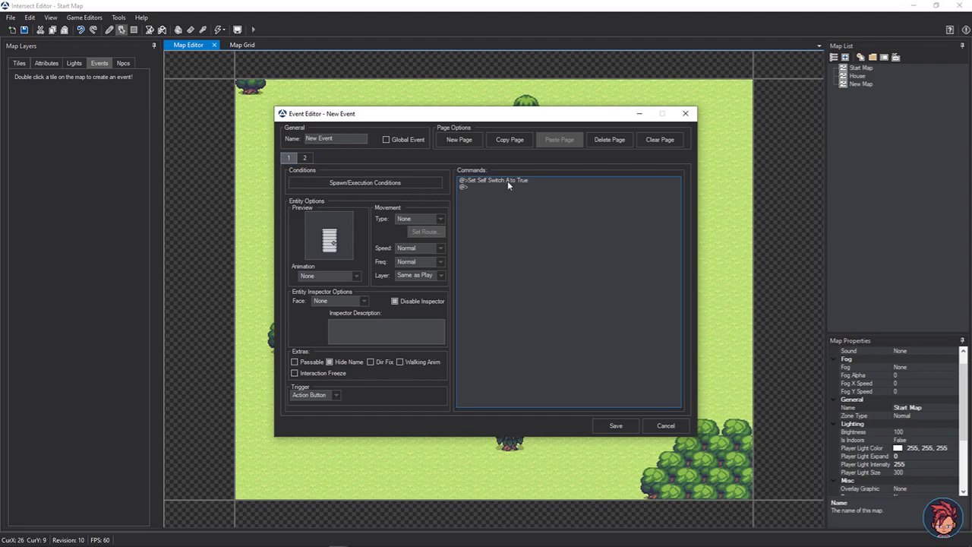
click(627, 426)
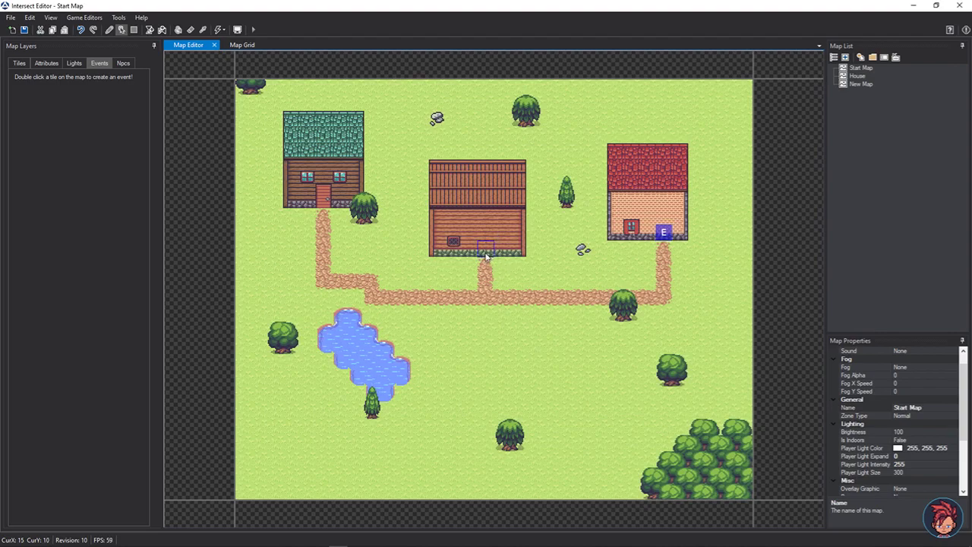
Create a new event on a map tile using the red closed door sprite from doors.png
click(102, 62)
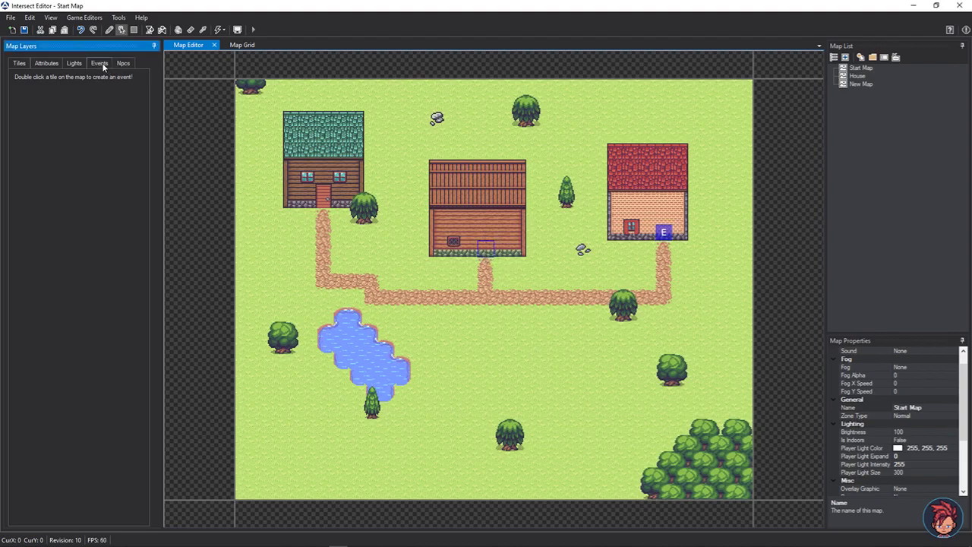
double_click(488, 248)
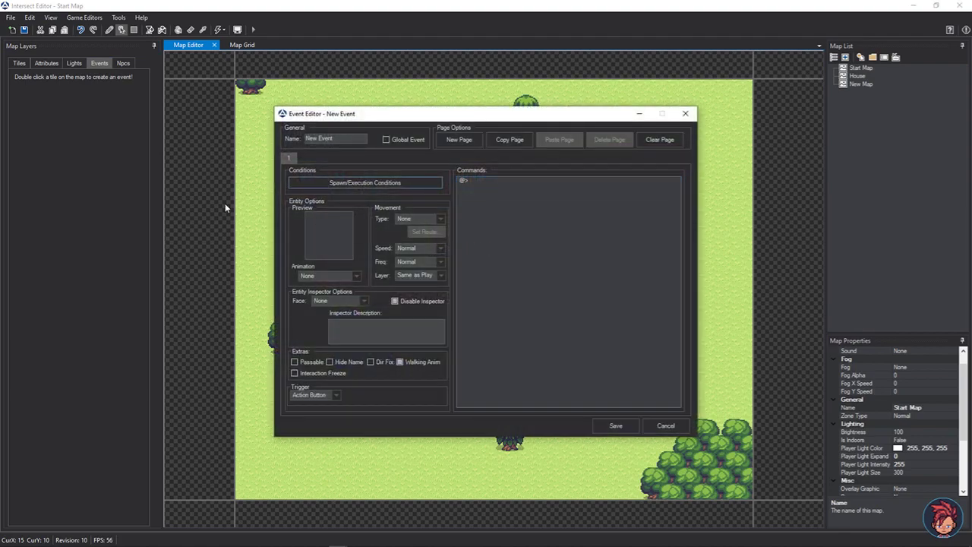
double_click(325, 239)
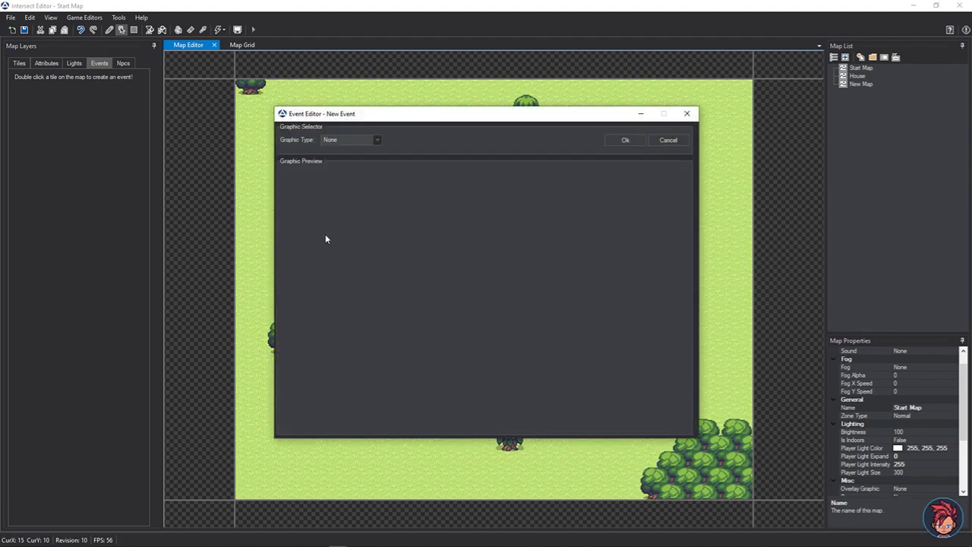
click(346, 140)
click(344, 158)
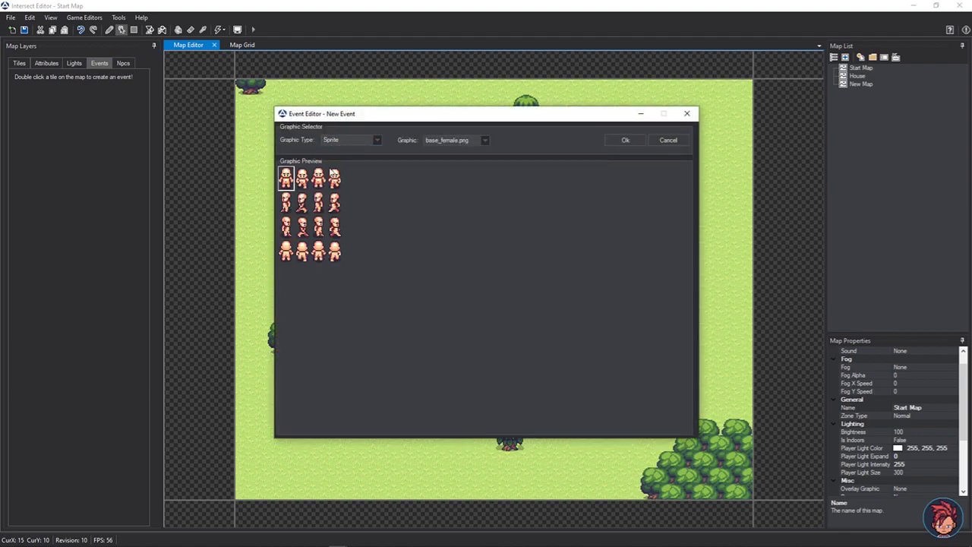
click(452, 141)
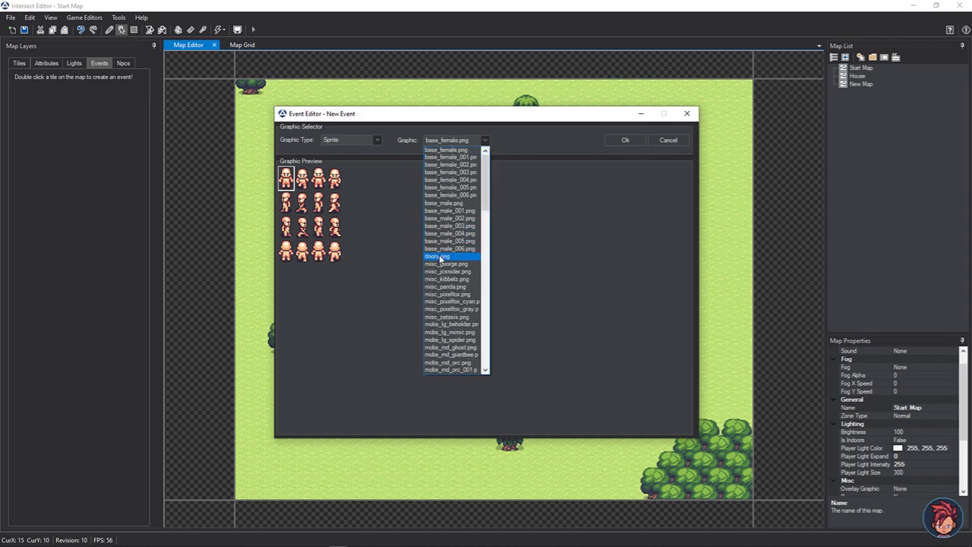
click(439, 256)
click(289, 255)
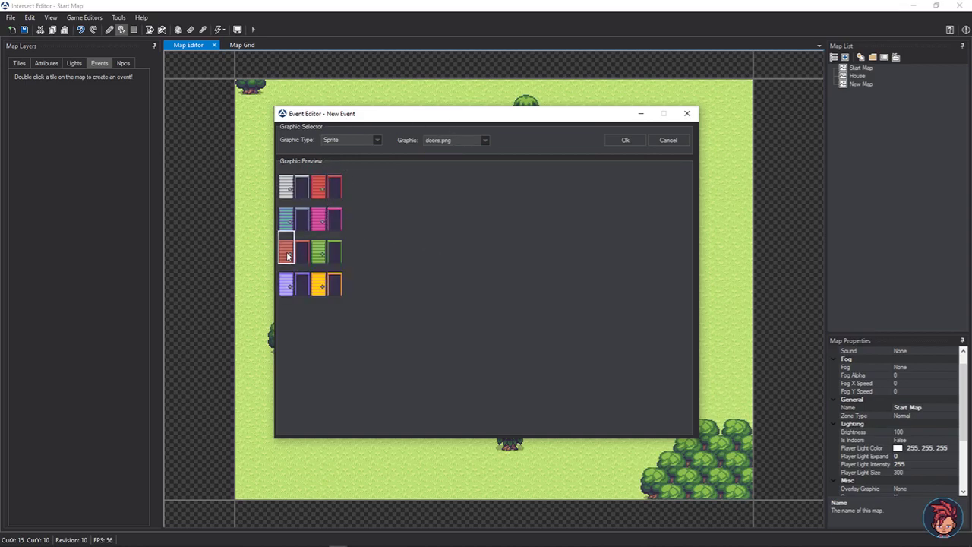
click(620, 141)
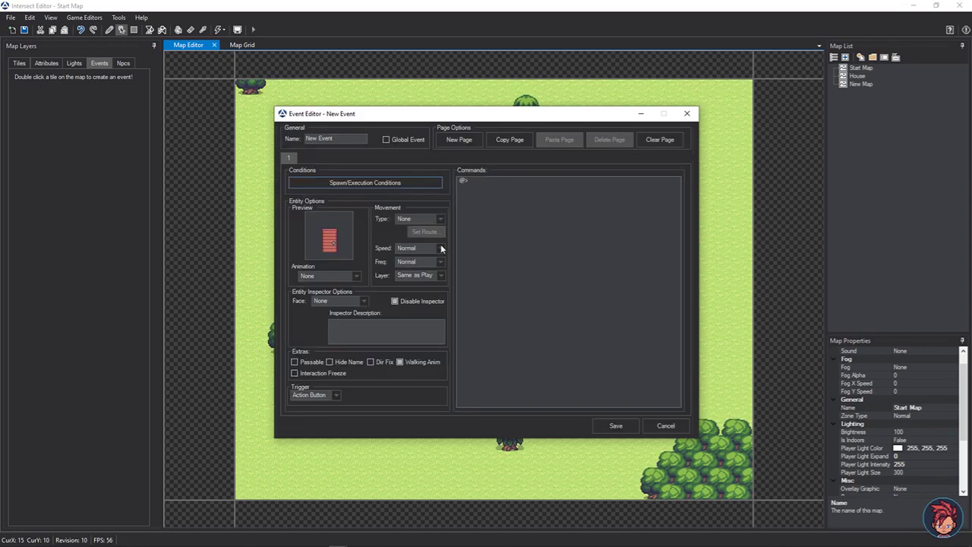
Turn off Walking Anim and add a Set Self Switch B to True command to page 1
click(401, 362)
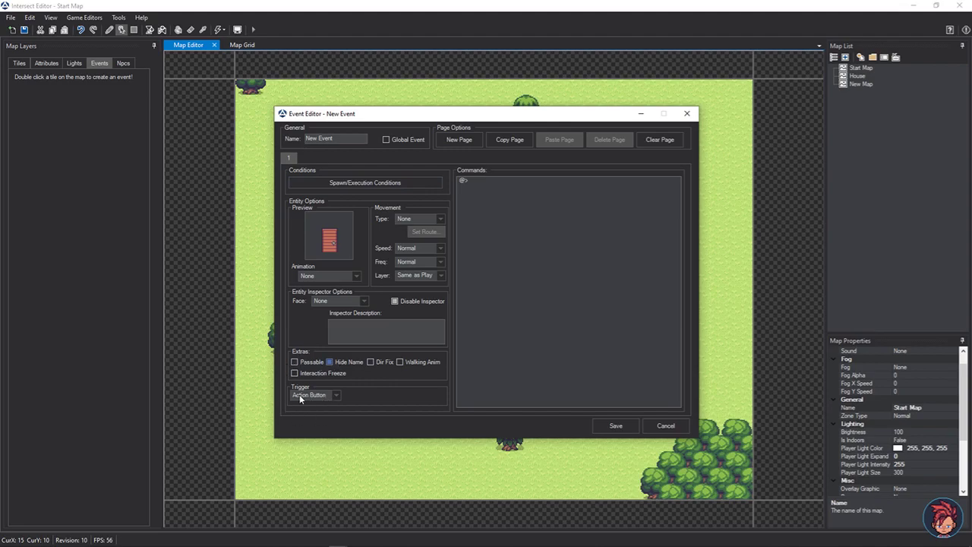
click(485, 180)
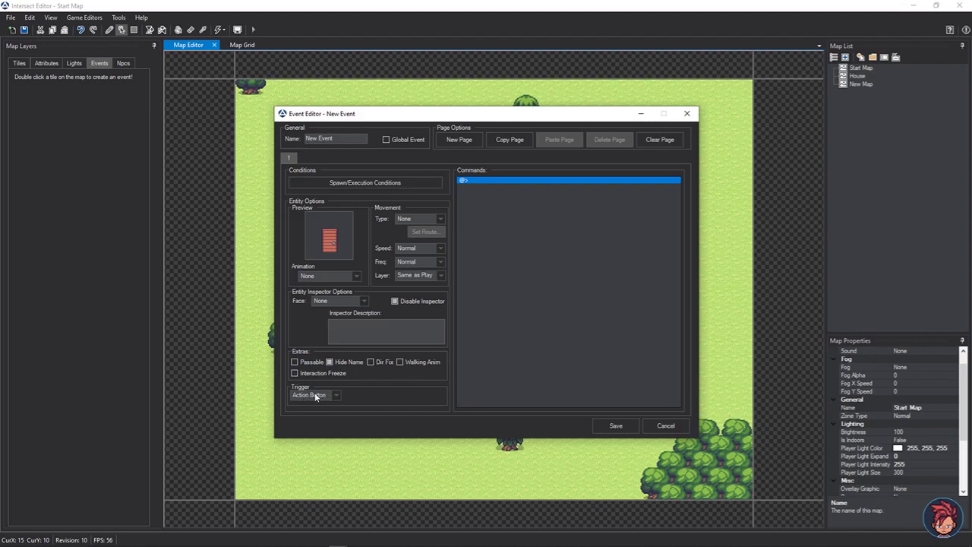
double_click(502, 181)
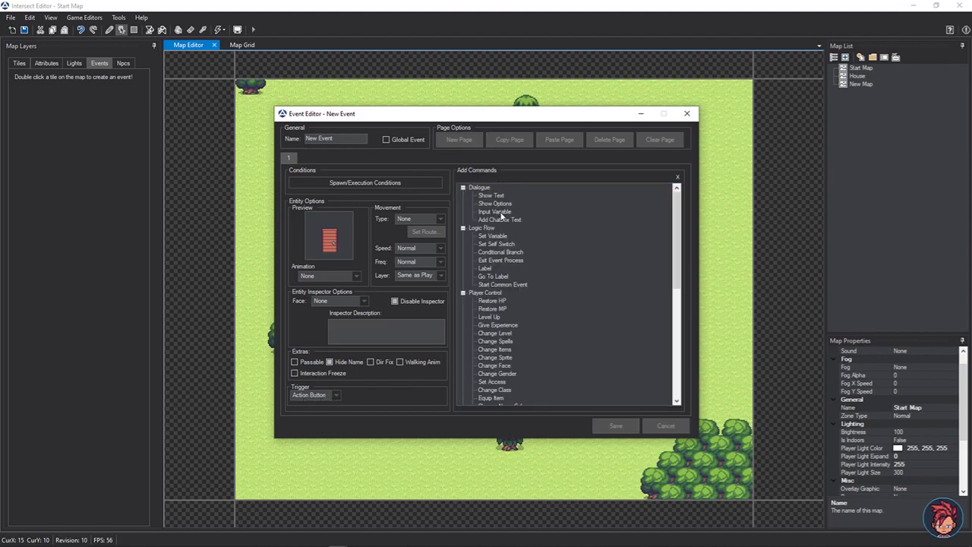
scroll(500, 261, down, 4)
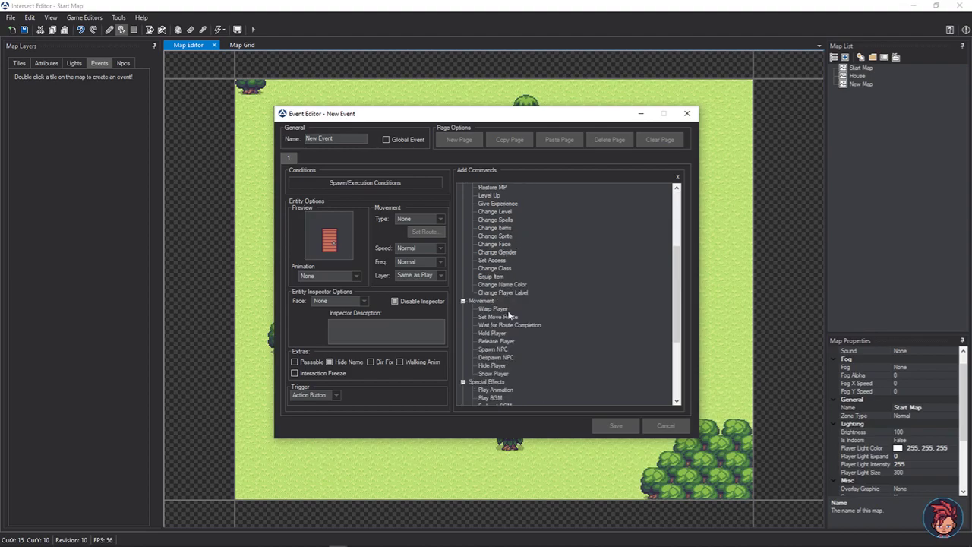
scroll(509, 314, up, 4)
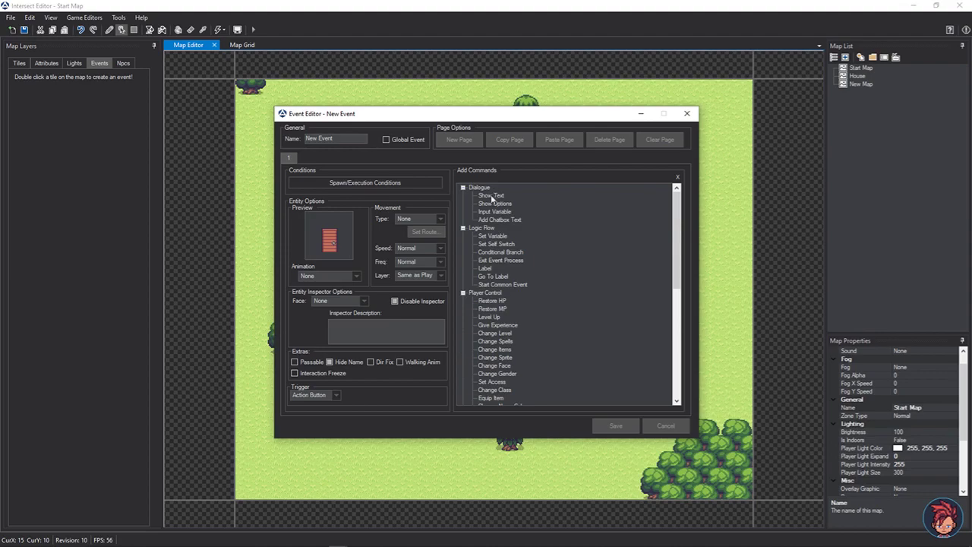
click(493, 246)
double_click(500, 247)
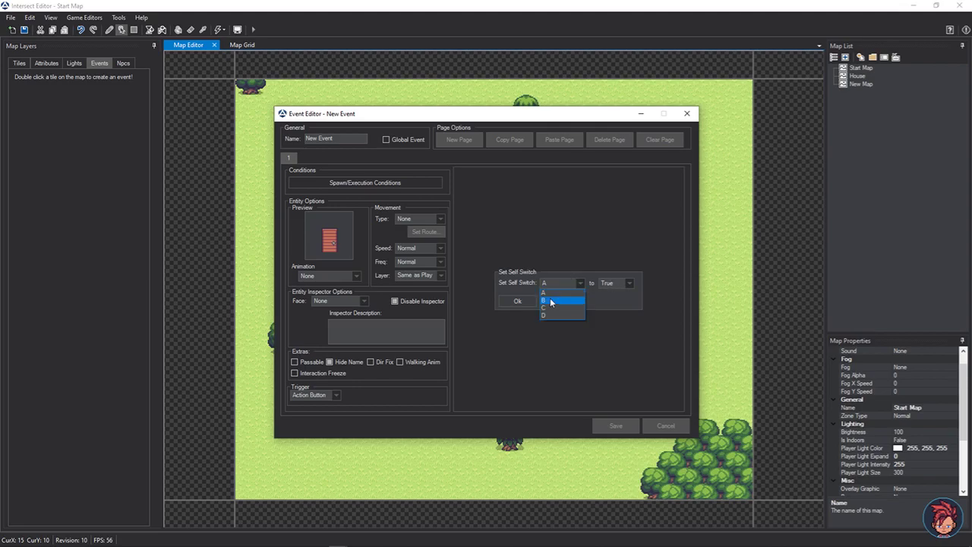
click(550, 300)
click(517, 301)
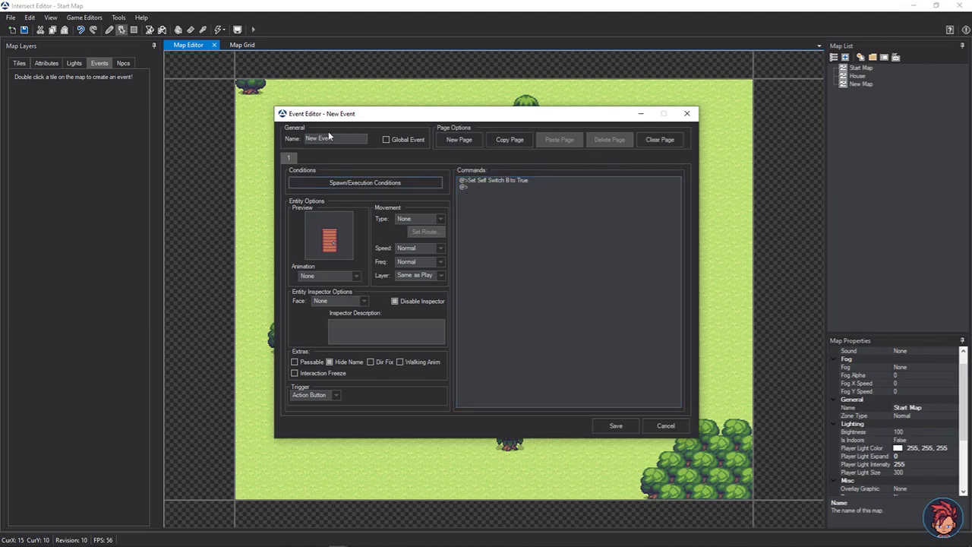
Add page 2 and start a new spawn condition list with one condition
click(465, 141)
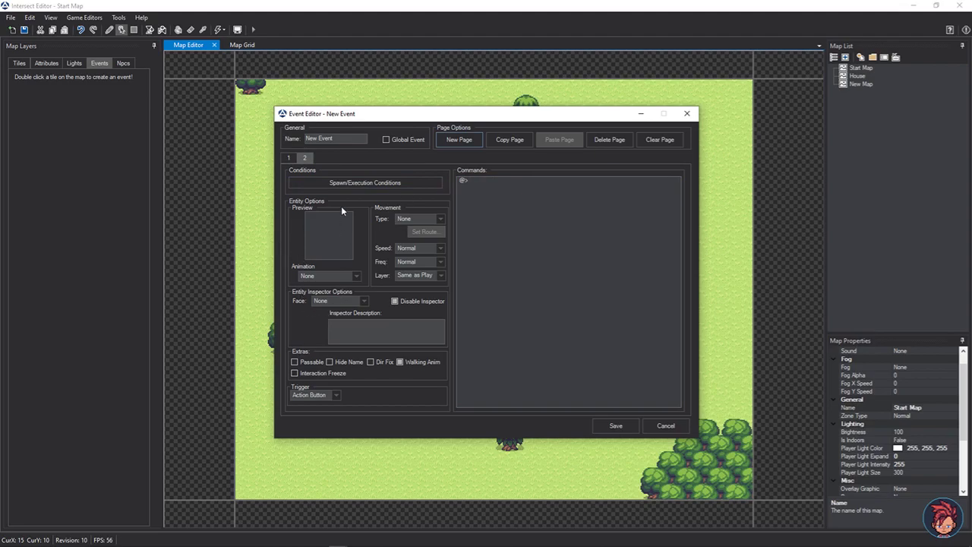
click(352, 182)
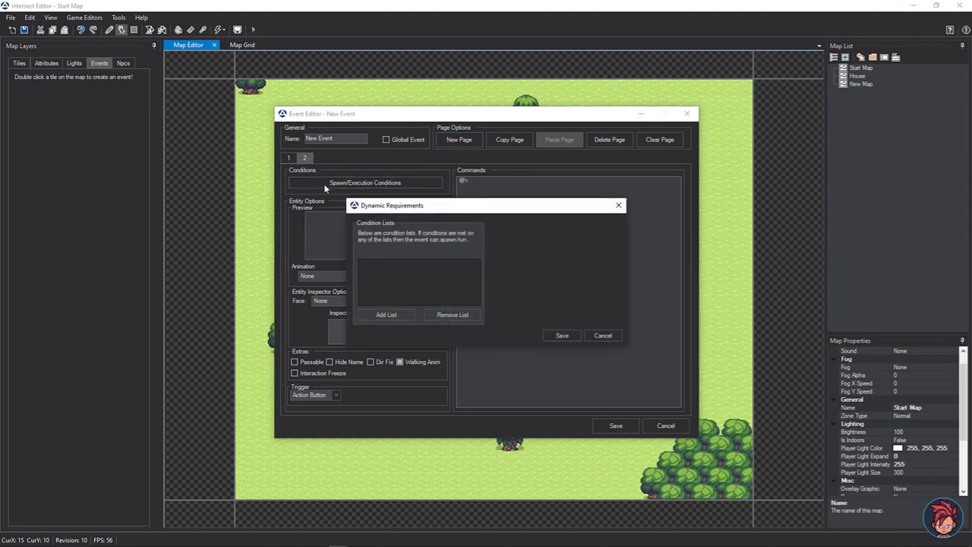
click(388, 314)
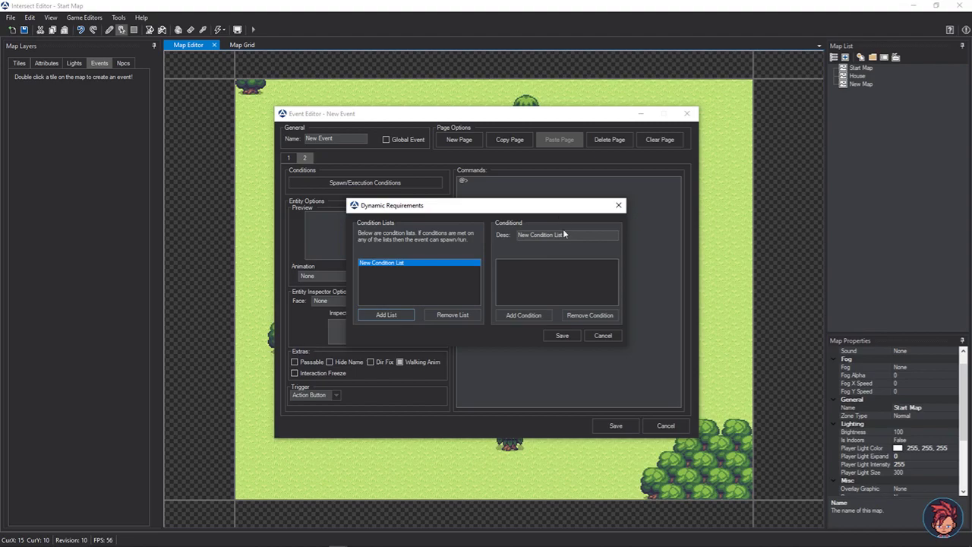
click(524, 315)
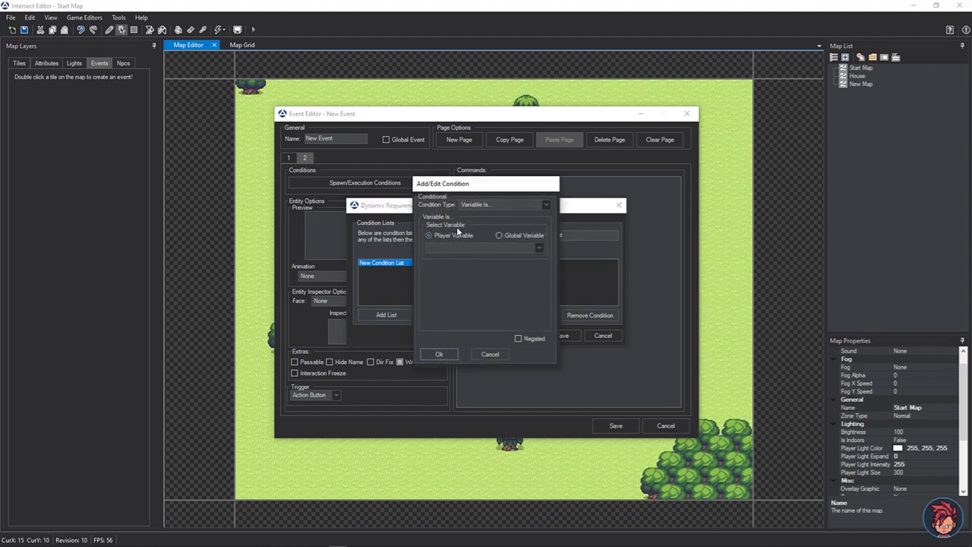
Set the condition to Self Switch B is True and save page 2's conditions
click(480, 206)
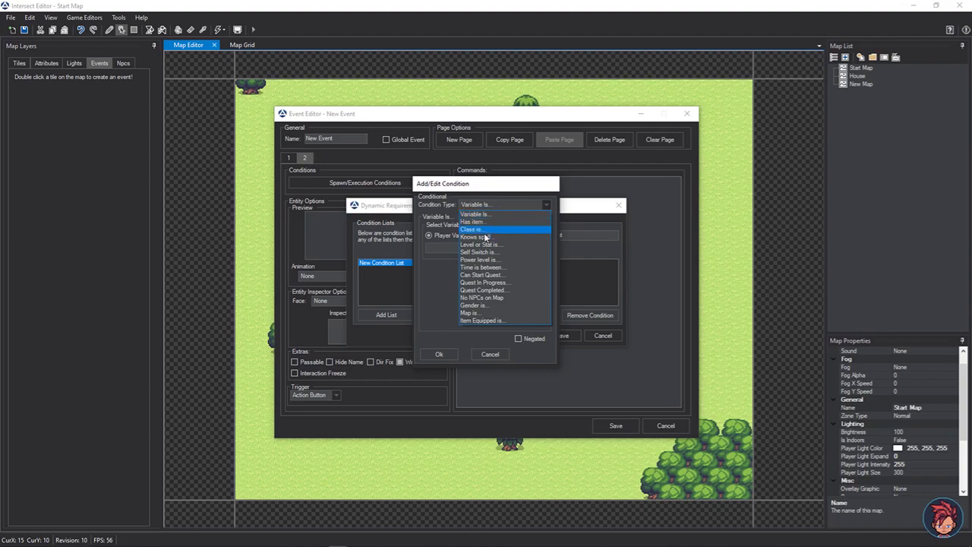
click(481, 252)
click(473, 226)
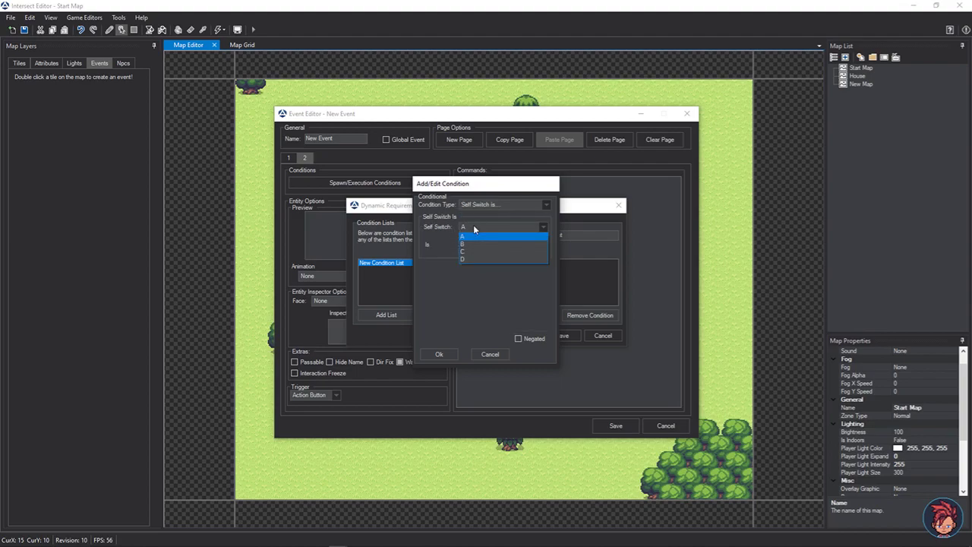
click(471, 242)
click(477, 245)
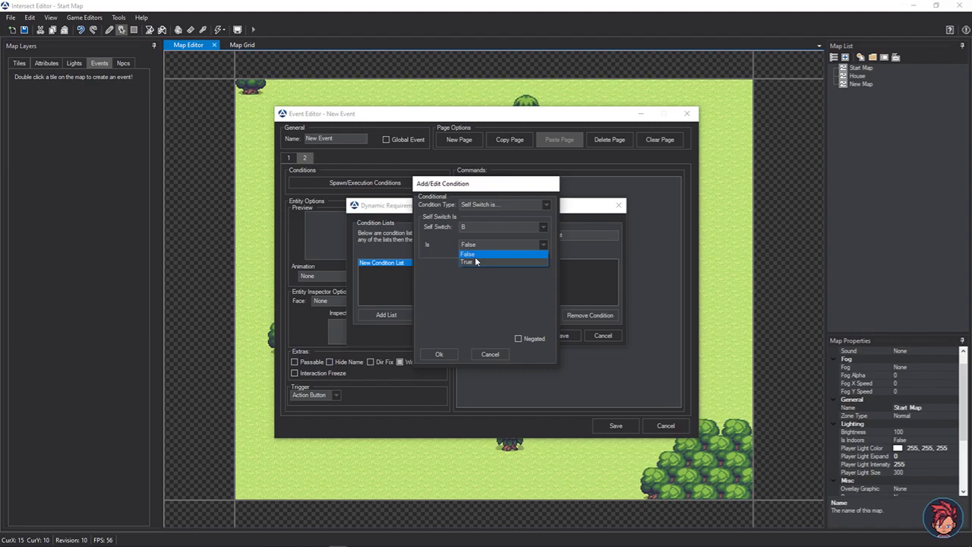
click(475, 262)
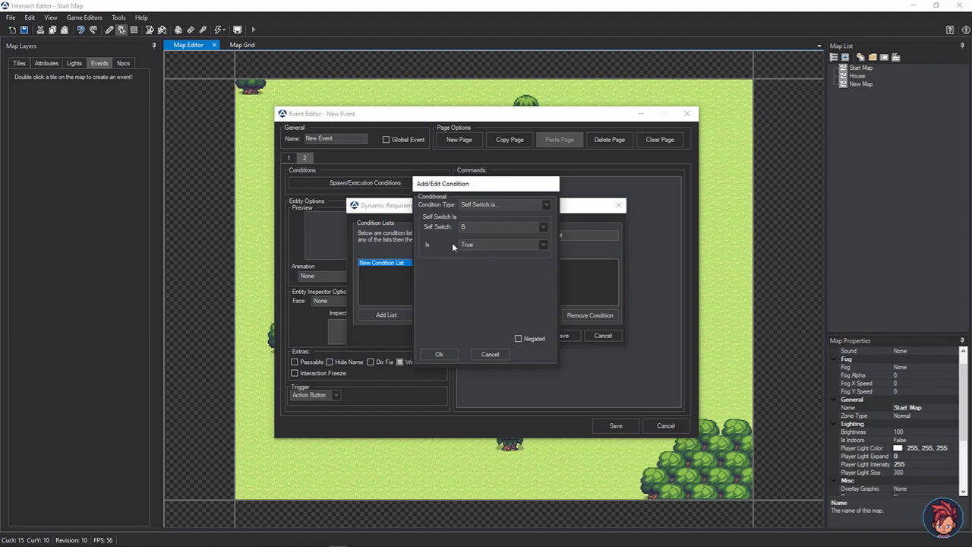
click(441, 354)
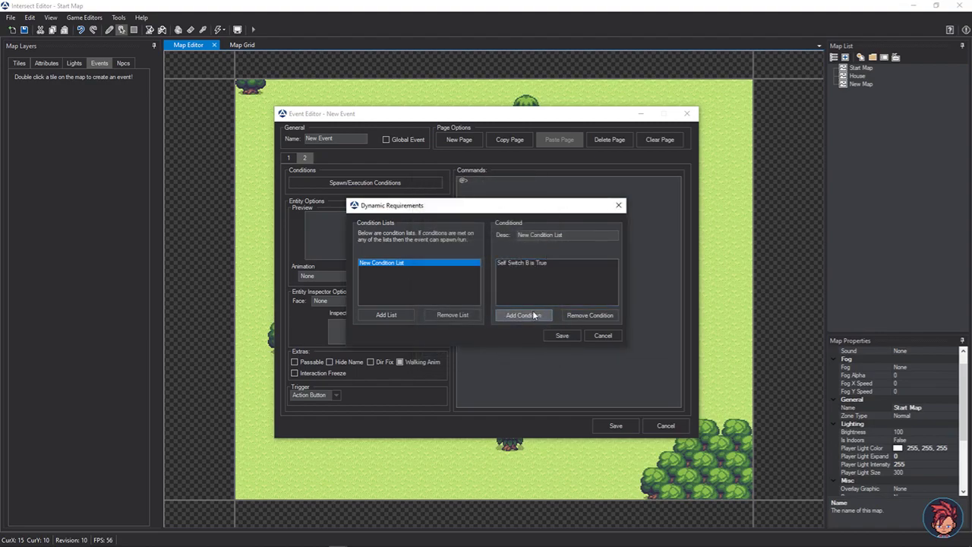
click(561, 334)
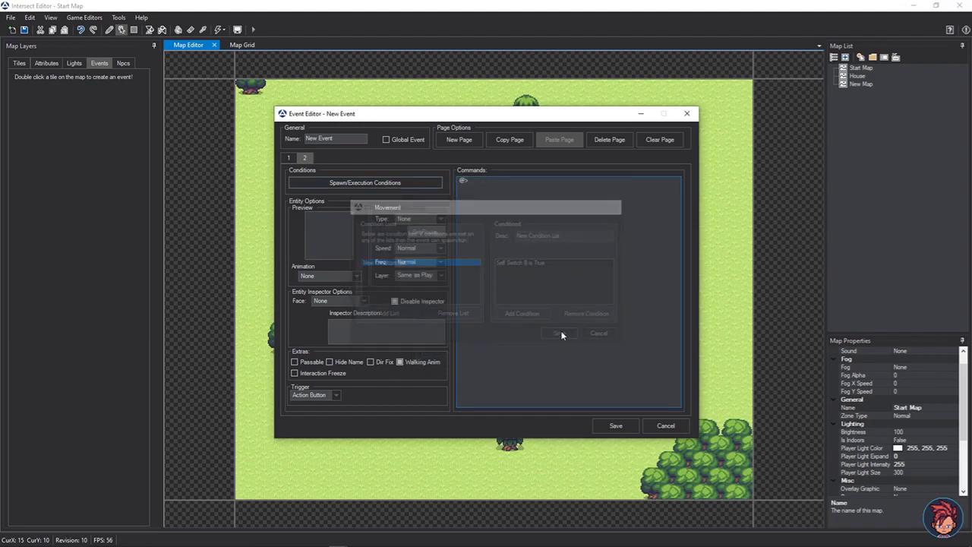
Give page 2 the dark open door sprite from doors.png
click(343, 239)
click(339, 142)
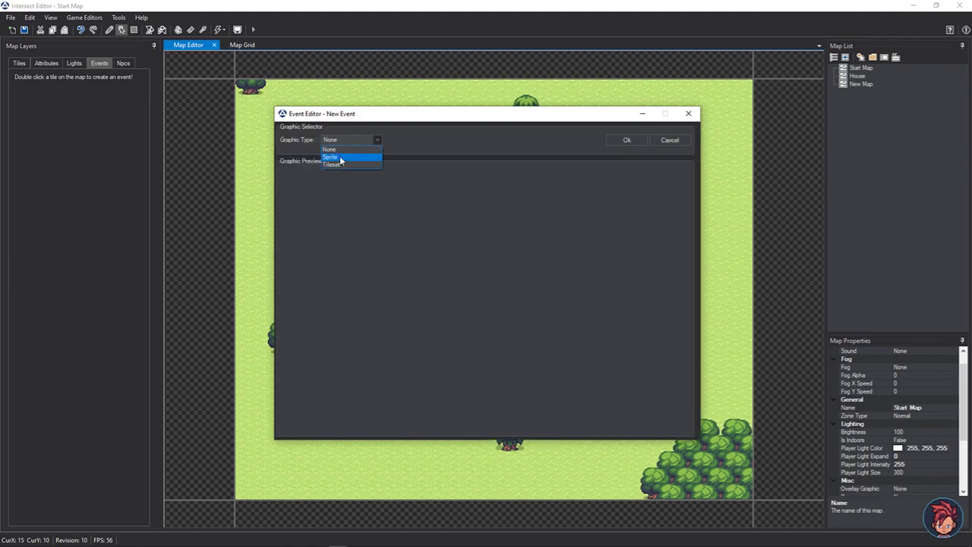
click(341, 158)
click(433, 139)
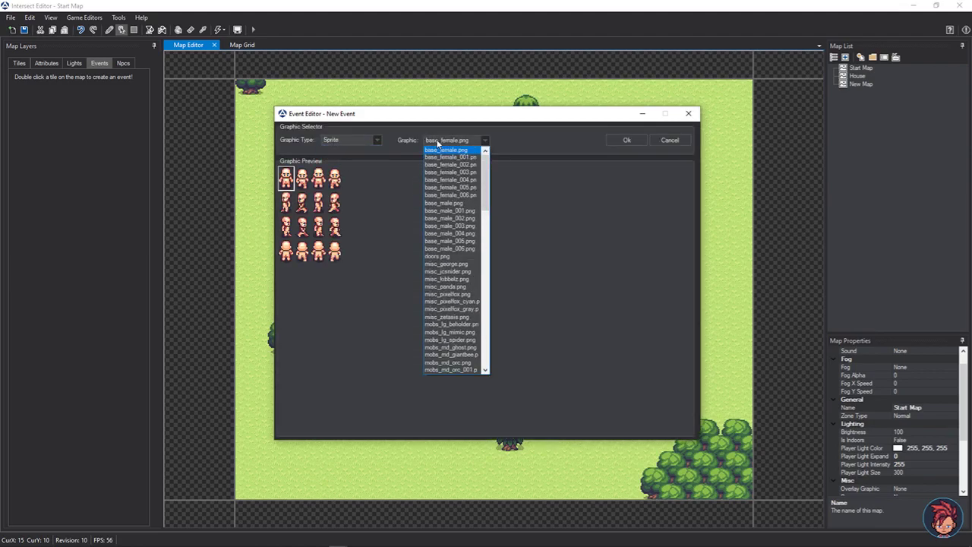
click(438, 256)
click(301, 247)
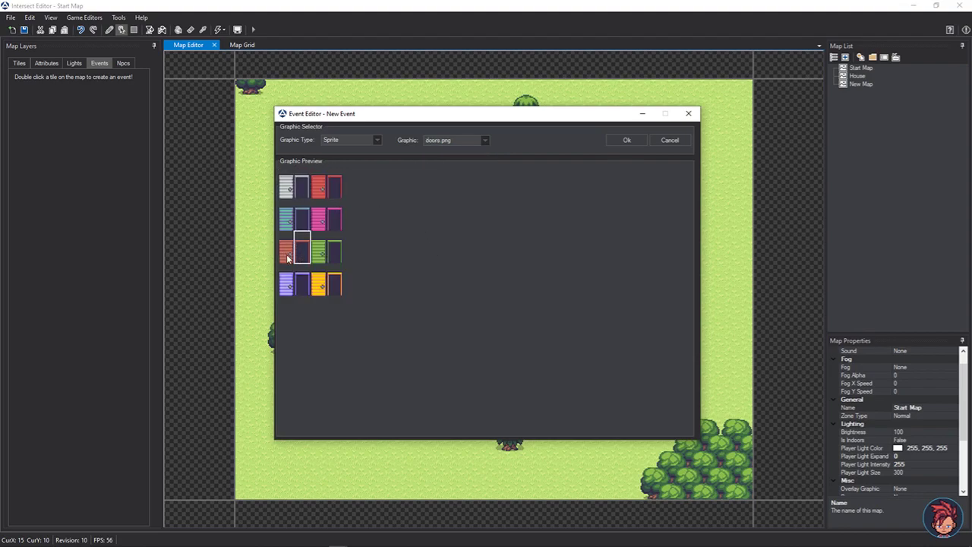
click(626, 140)
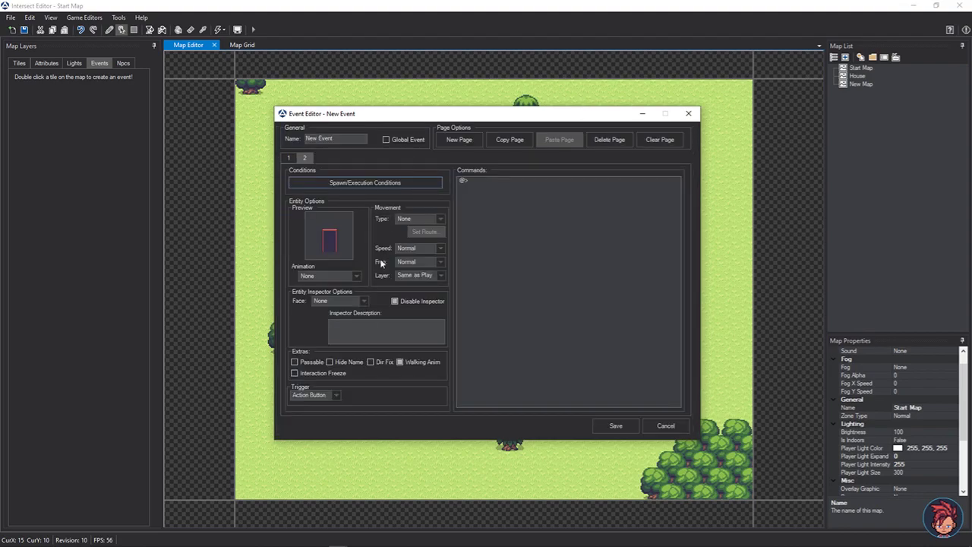
Make page 2 passable with Walking Anim off and Hide Name on, then recheck both pages
click(308, 365)
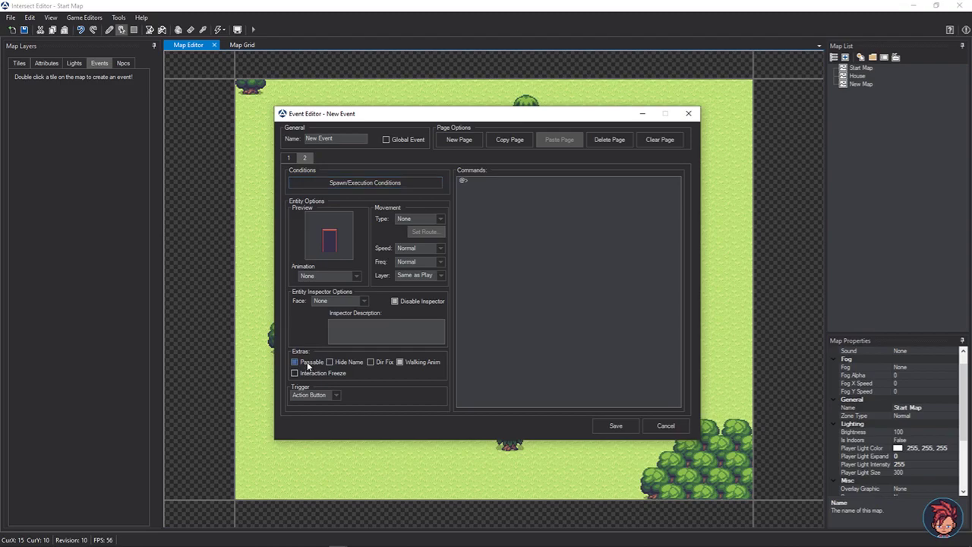
click(398, 361)
click(336, 360)
click(314, 394)
click(291, 159)
click(288, 157)
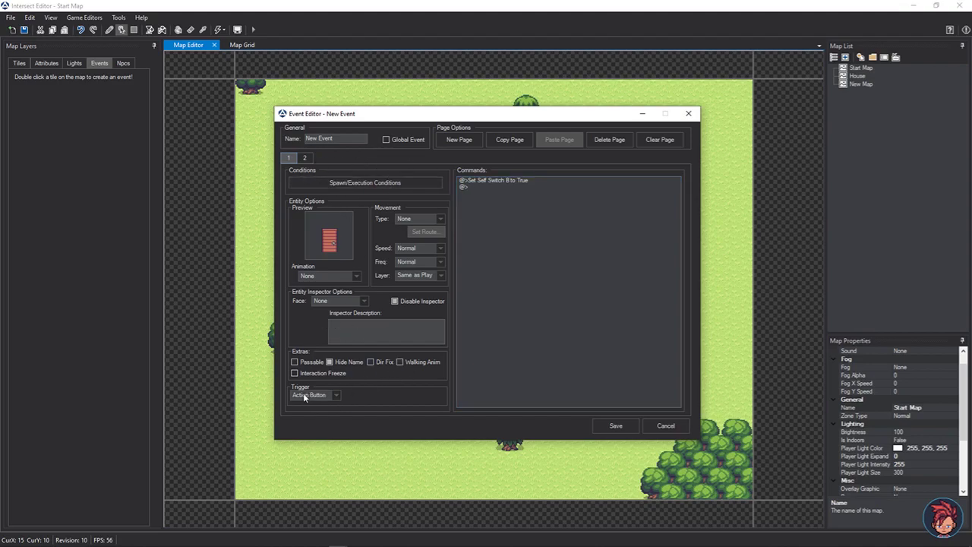
click(305, 158)
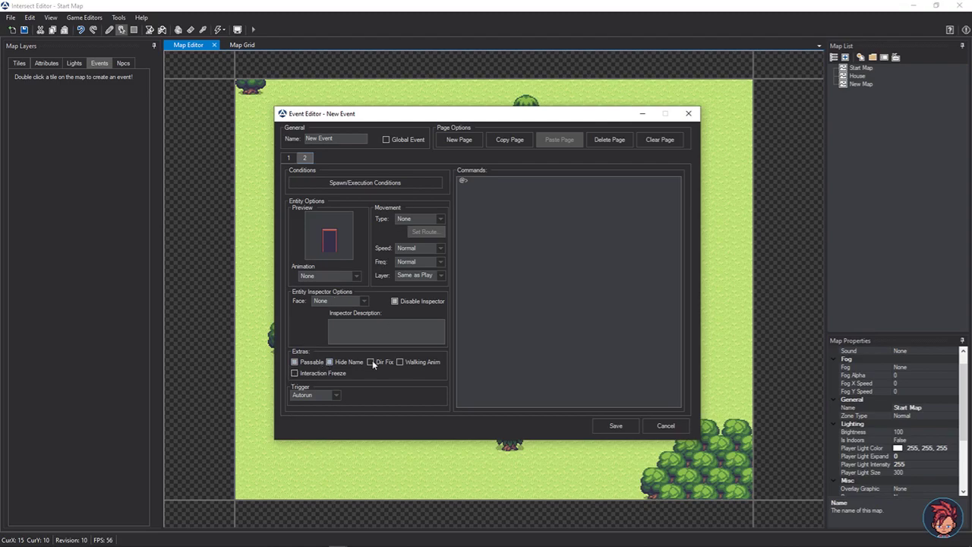
click(304, 157)
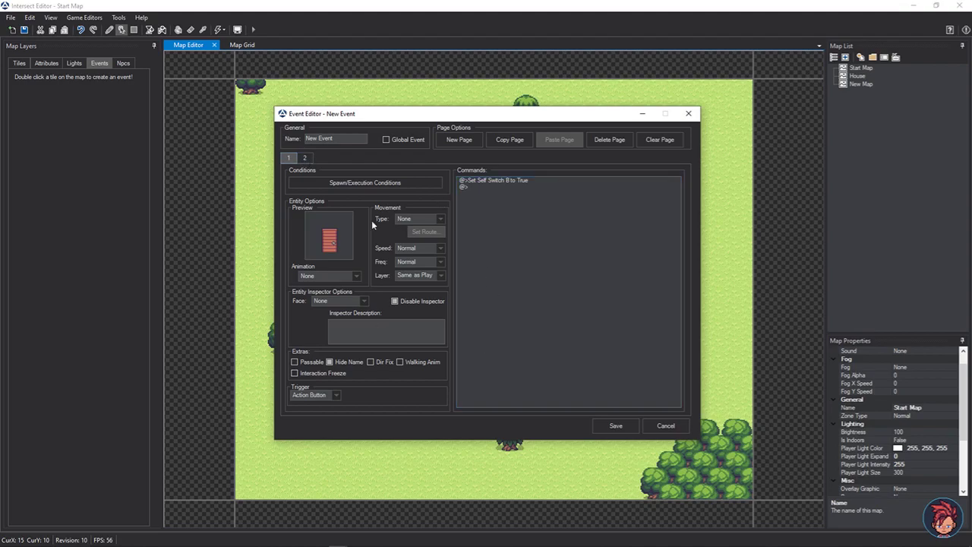
Save the door event, then save Start Map, confirming Yes
click(628, 428)
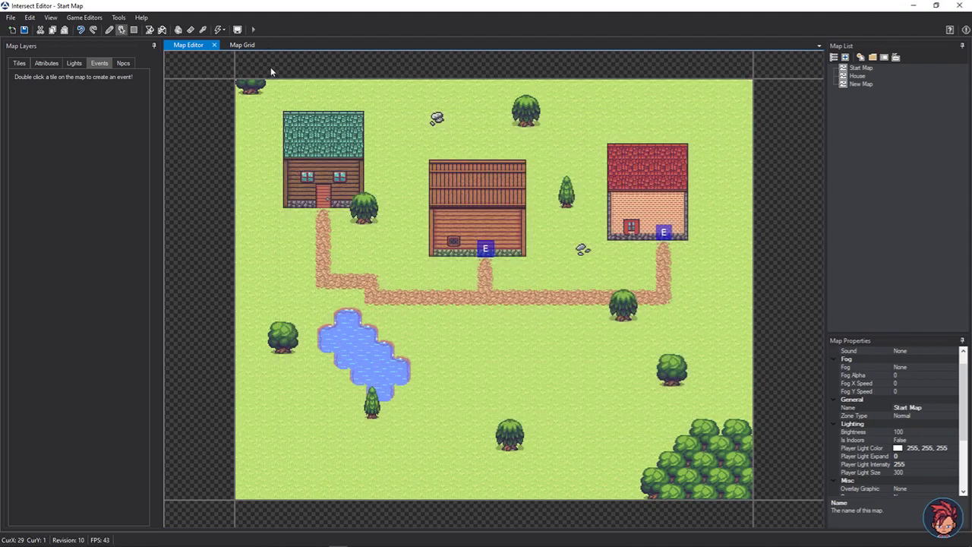
click(24, 29)
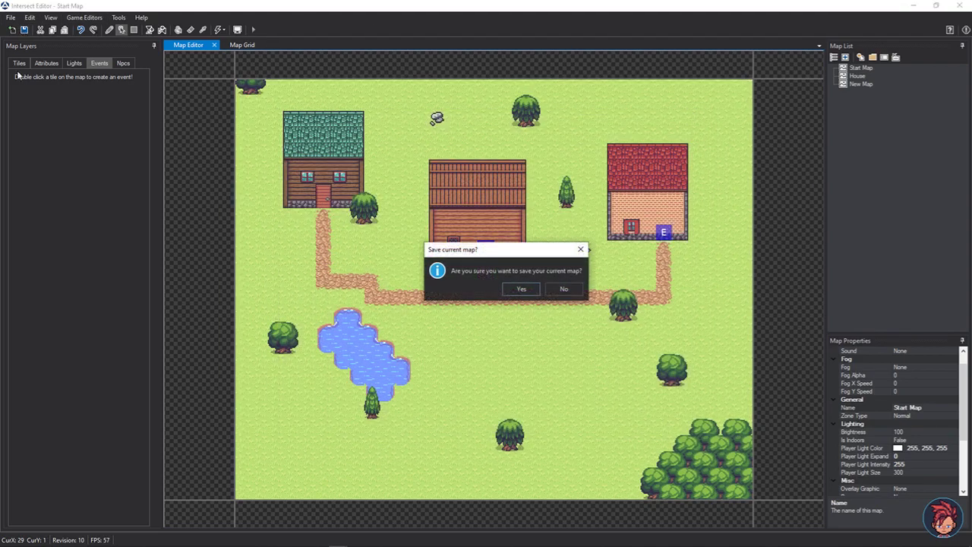
click(514, 290)
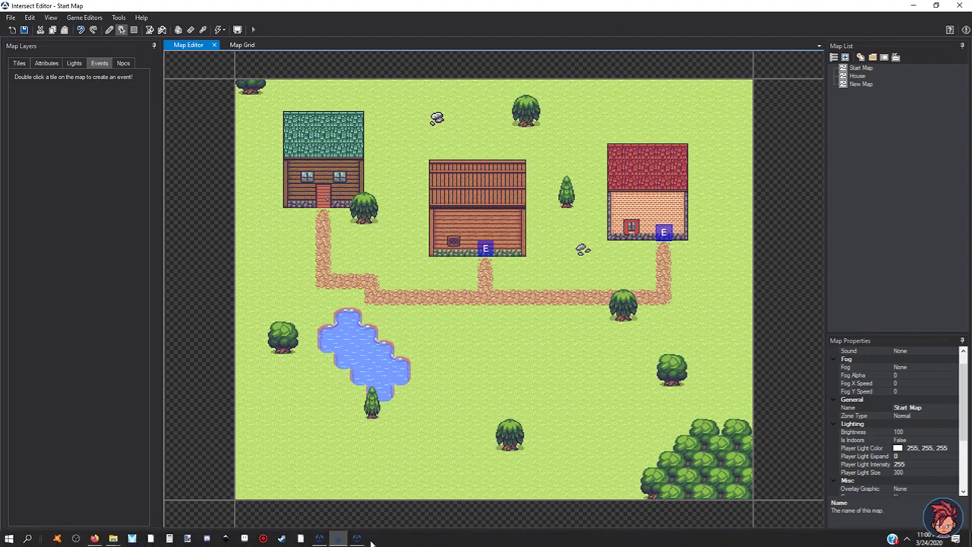
In the game client, walk through the brown house door into the House and back out
click(357, 539)
key(Left)
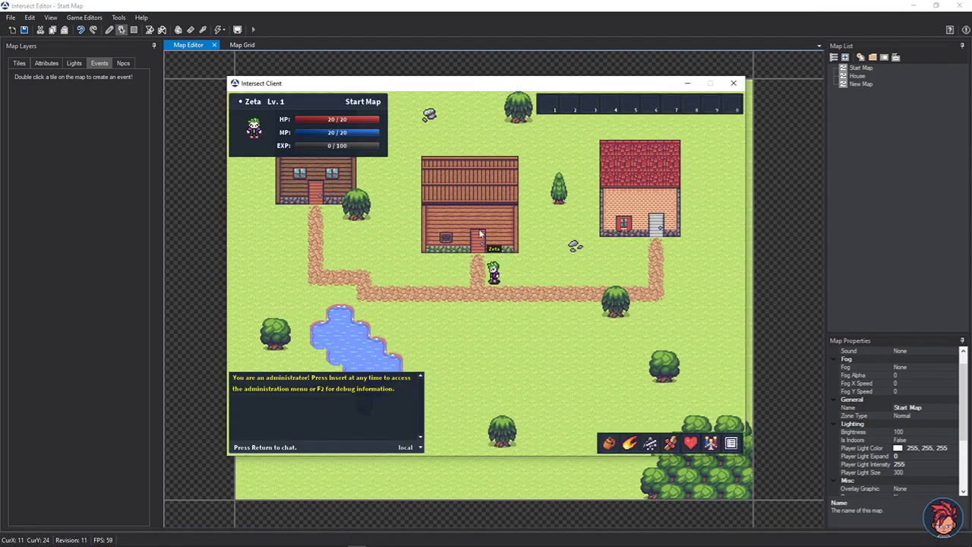
key(Left)
key(Up)
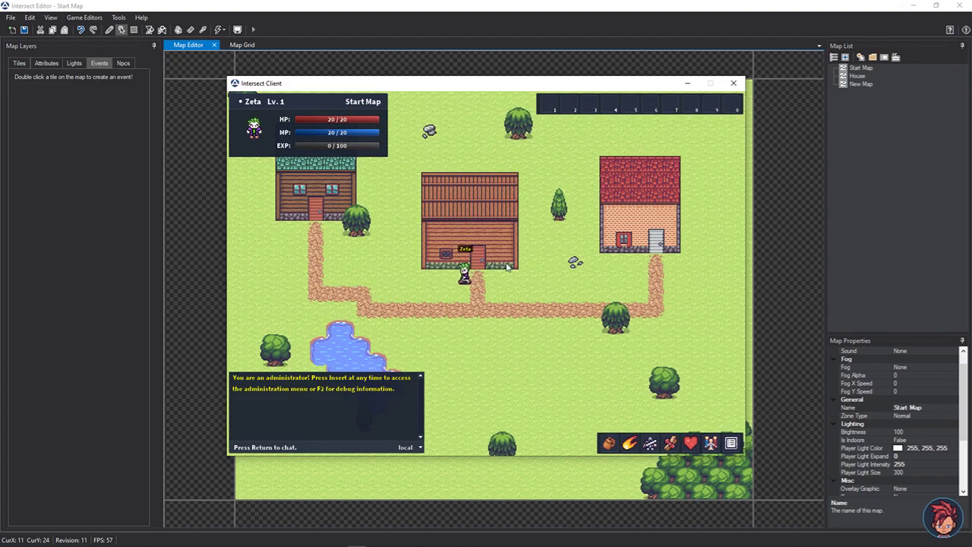
key(Right)
key(Left)
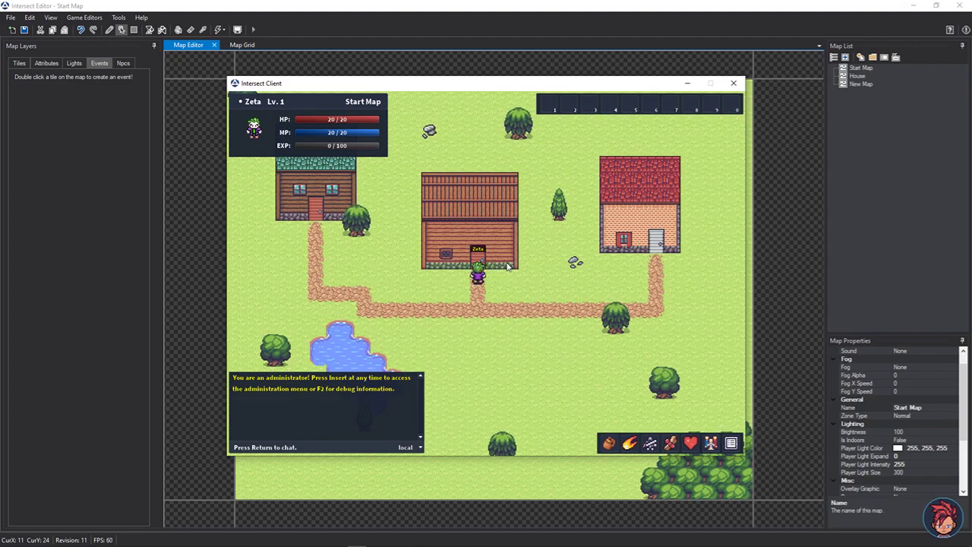
key(Up)
key(Down)
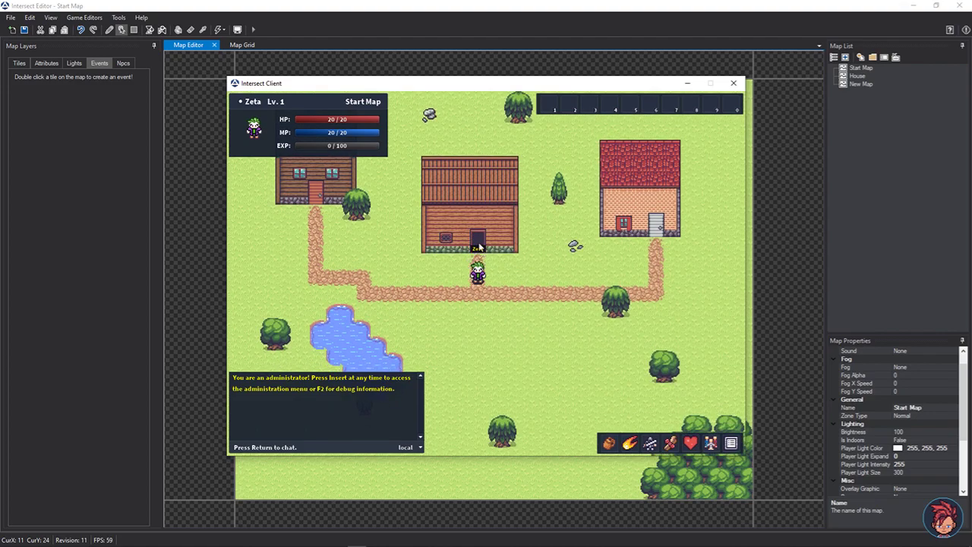
key(Up)
key(Down)
key(Up)
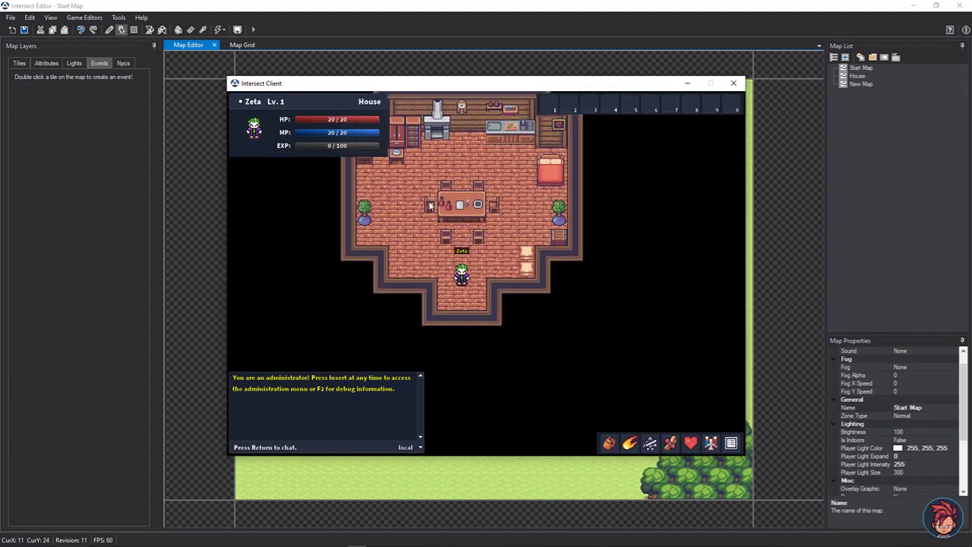
key(Right)
key(Left)
key(Down)
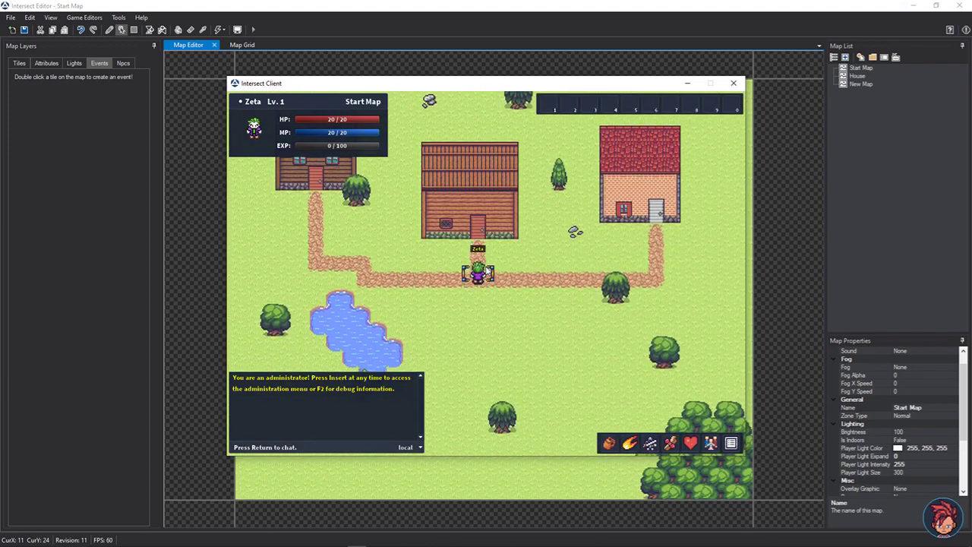
Walk over to the red-roofed house, enter it, and step back out
key(Right)
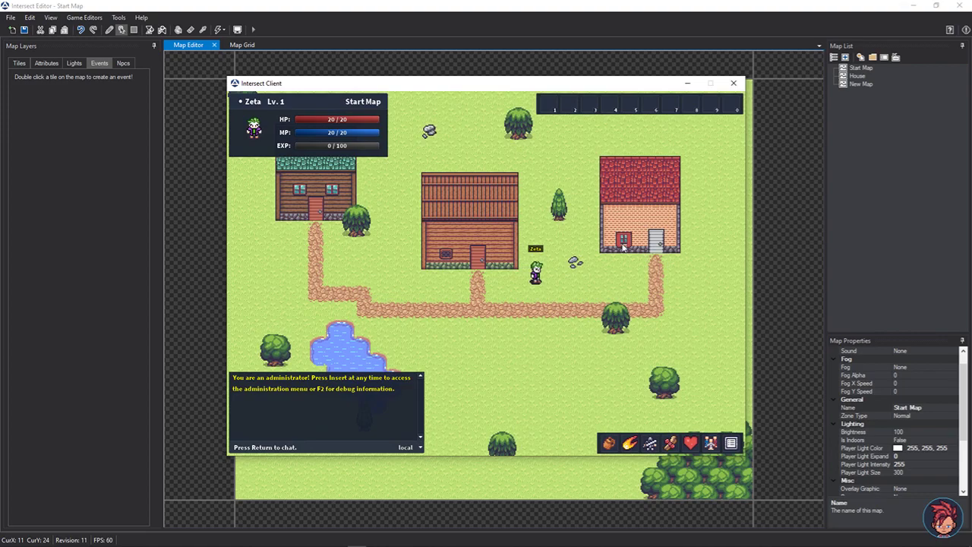
key(Left)
key(Left)
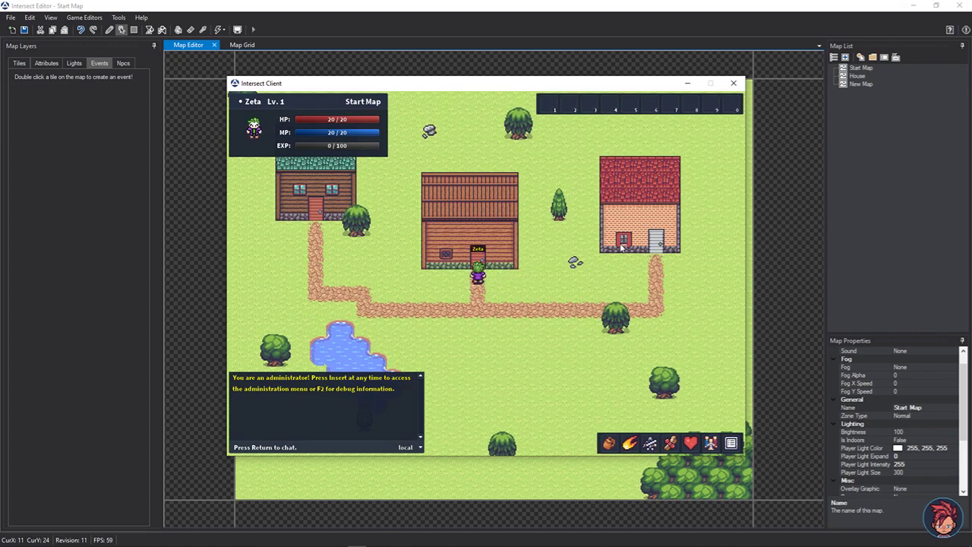
key(Right)
key(Right)
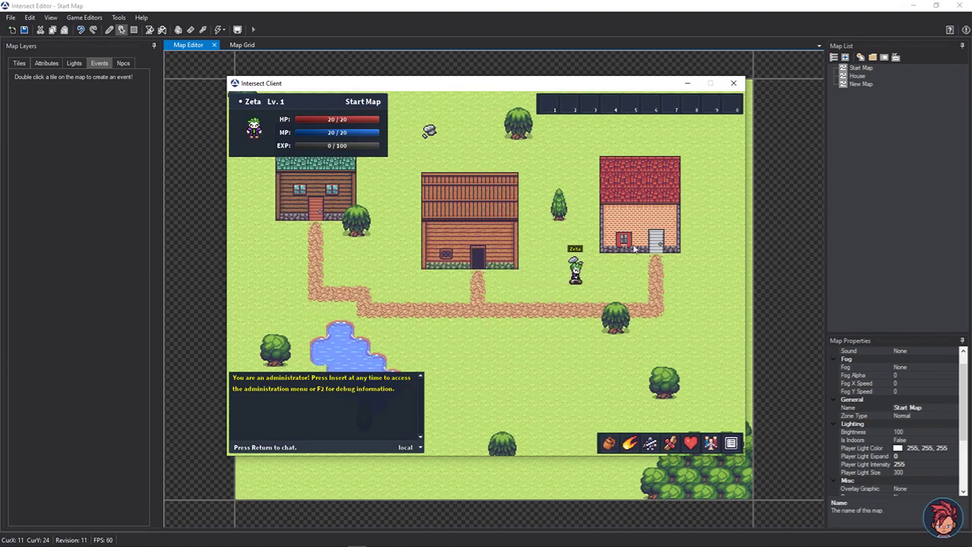
key(Up)
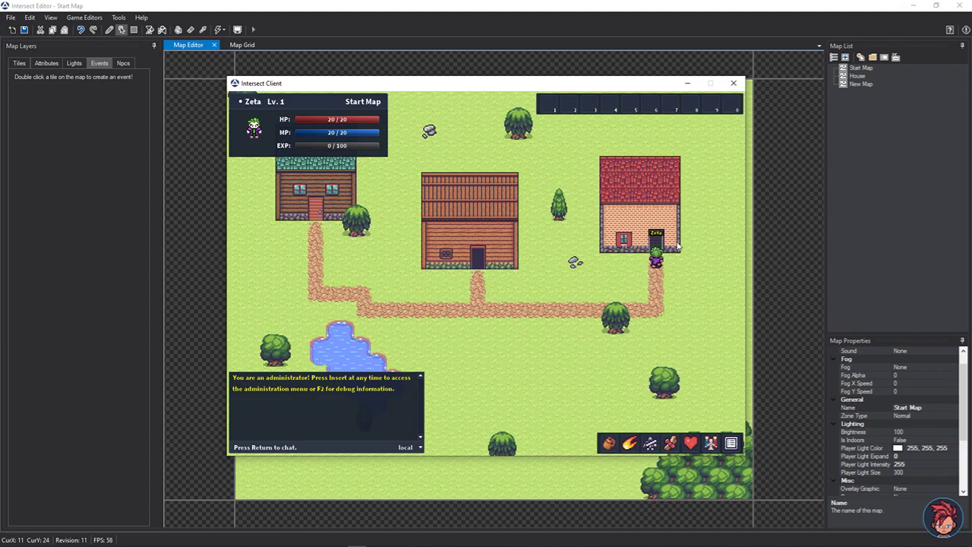
key(Left)
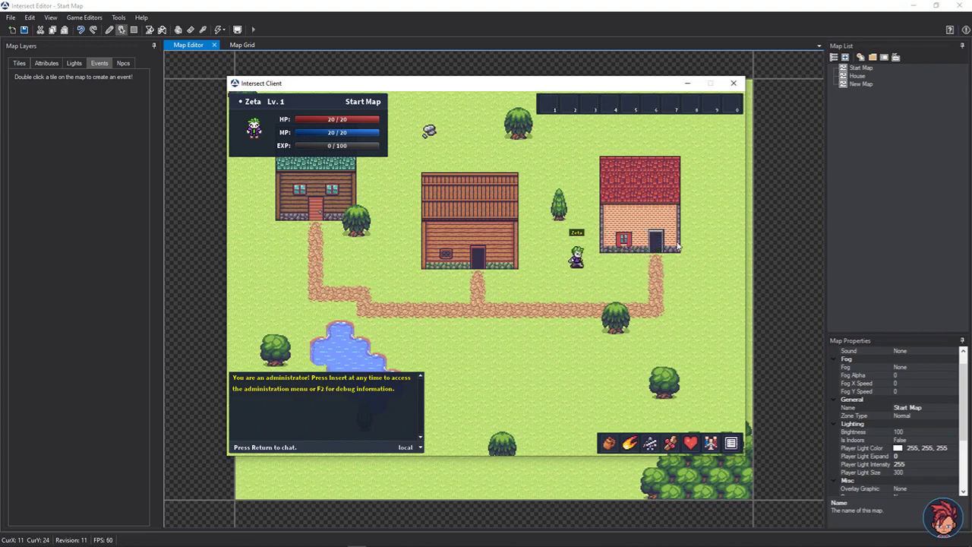
key(Right)
key(Up)
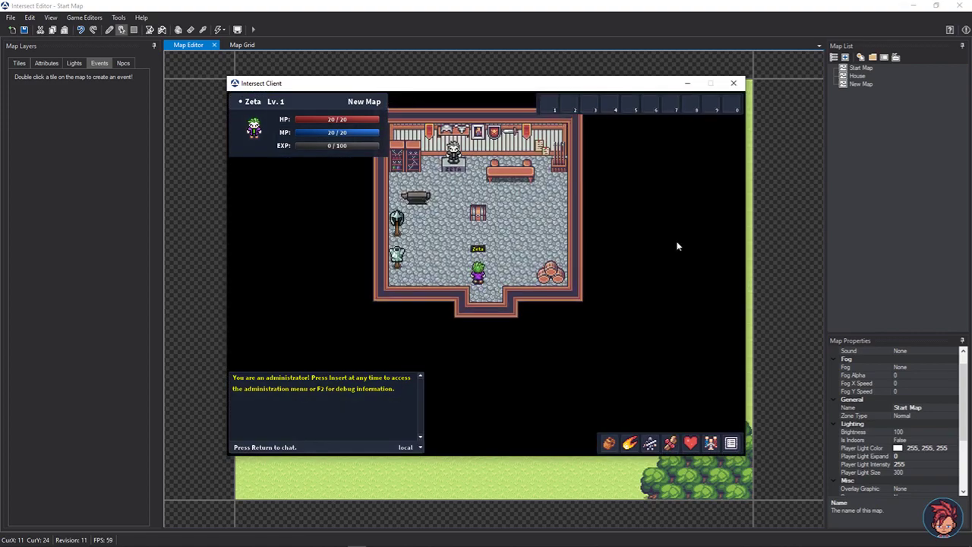
key(Down)
Return to the brown house door and walk in and out several more times
key(Down)
key(Left)
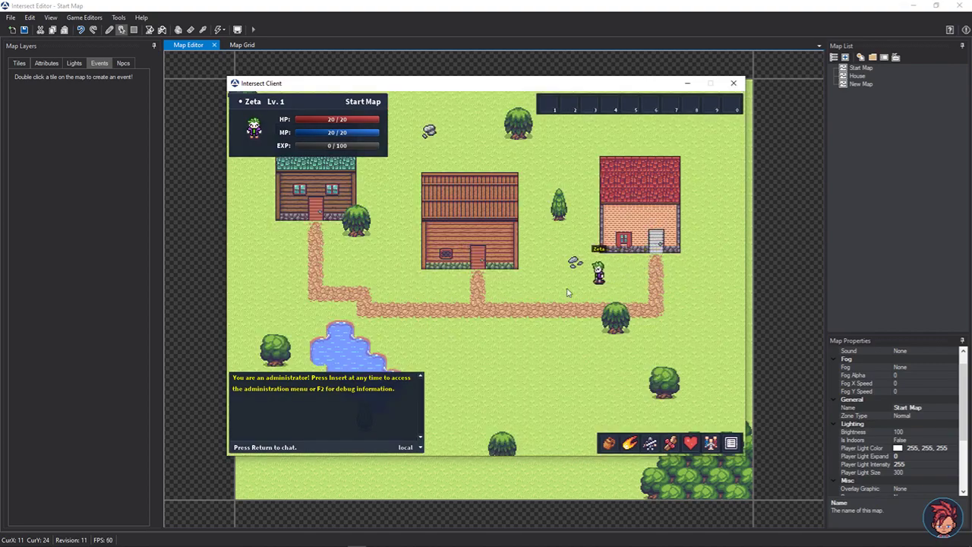
key(Left)
key(Up)
key(Down)
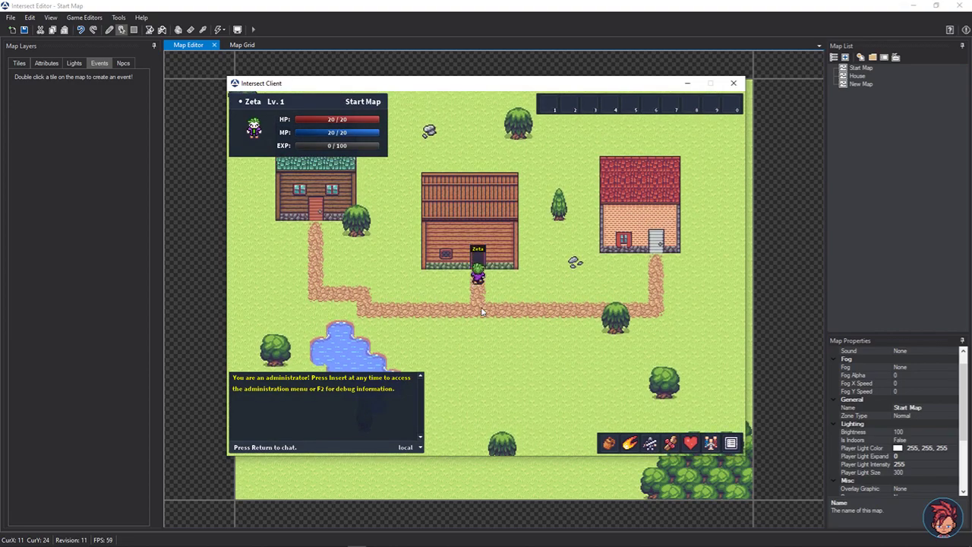
key(Up)
key(Down)
key(Up)
key(Down)
key(Down)
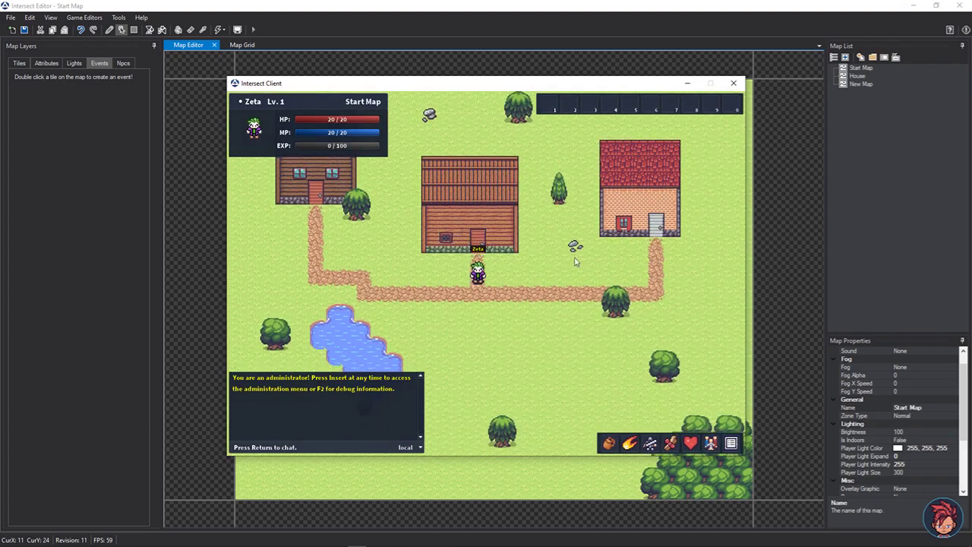
Open the brown house door event and try adding a Show Text command, then cancel it
click(688, 40)
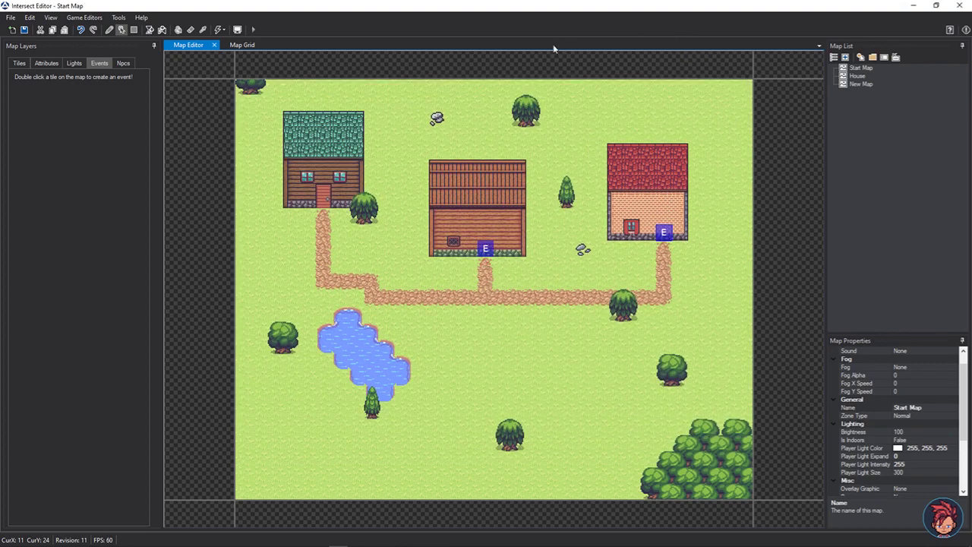
double_click(487, 249)
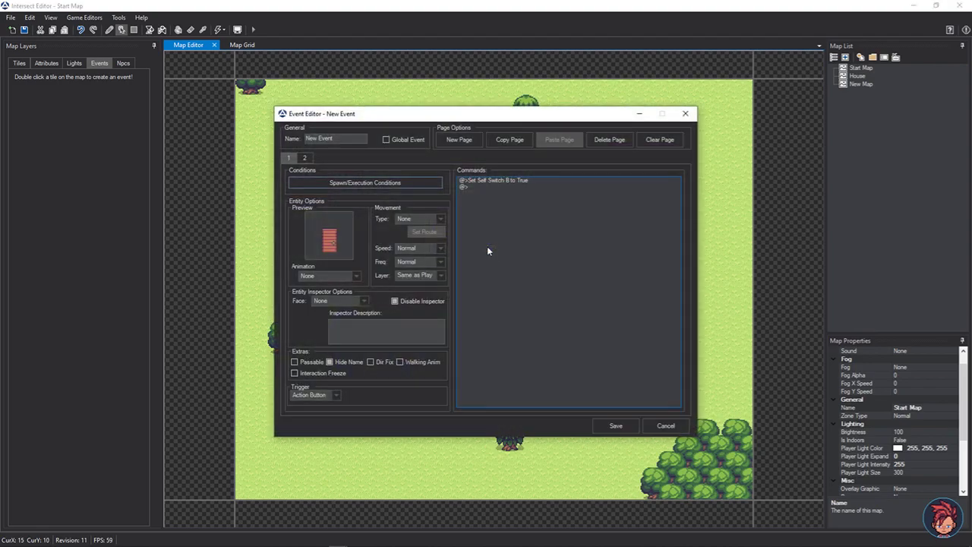
click(479, 181)
double_click(495, 182)
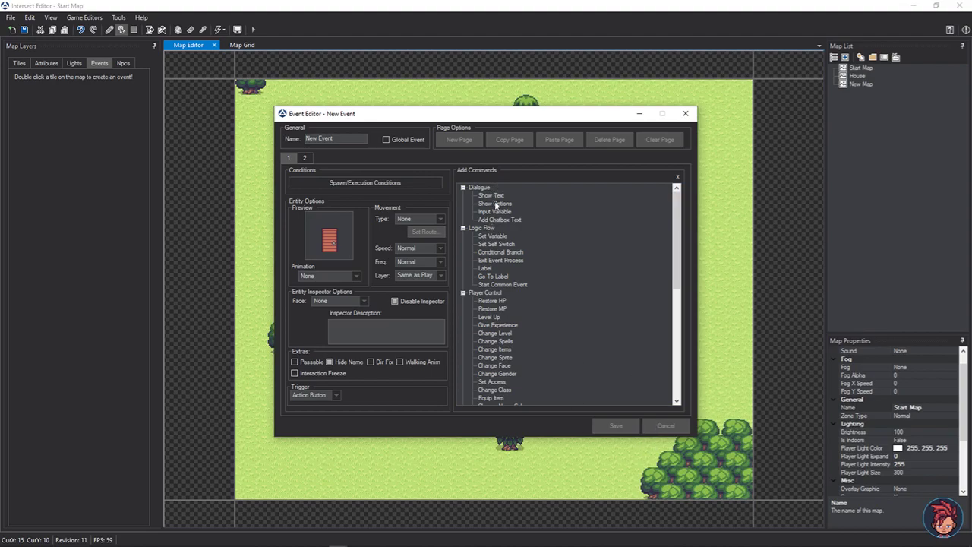
double_click(498, 200)
click(568, 349)
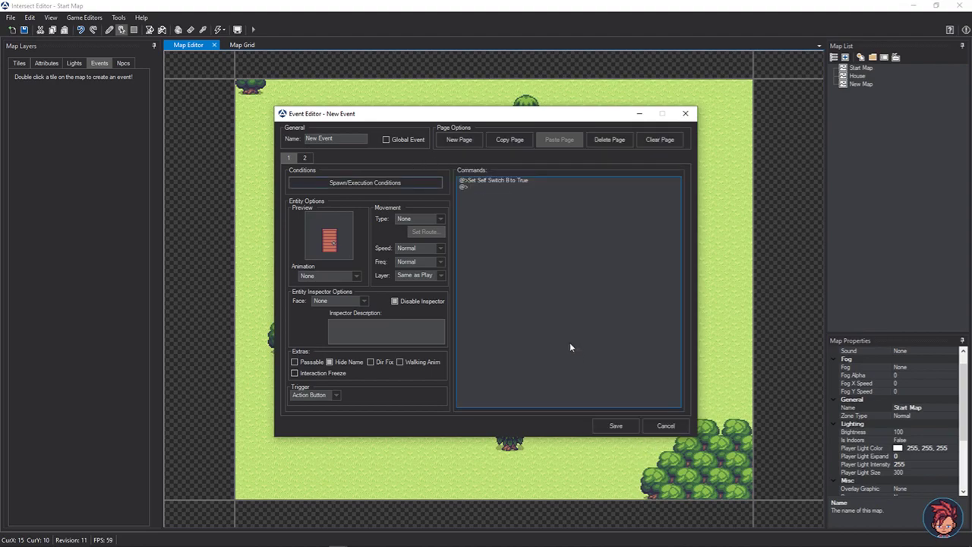
Change the door event's Set Self Switch command from B to A
click(486, 180)
right_click(487, 180)
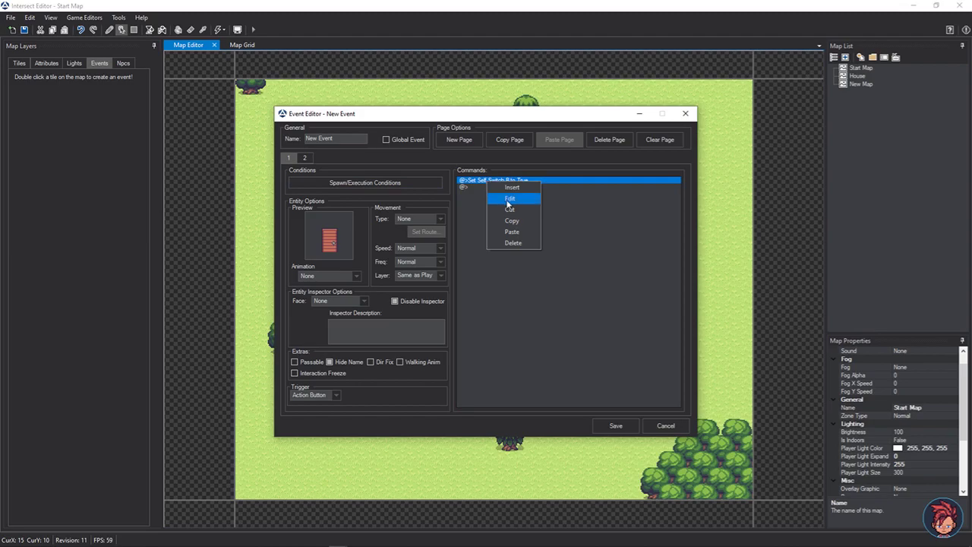
click(498, 200)
click(566, 284)
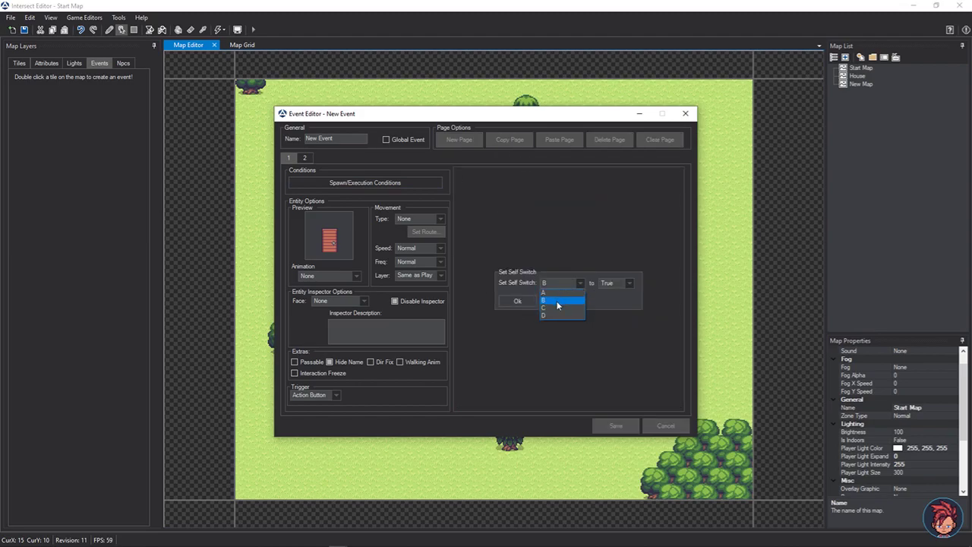
click(554, 293)
click(519, 302)
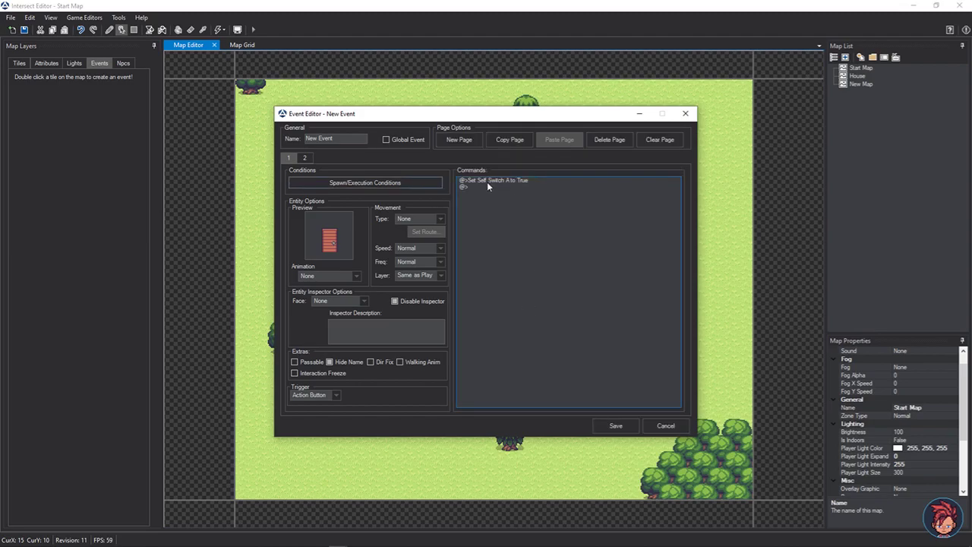
Save the door event, then save Start Map
click(618, 426)
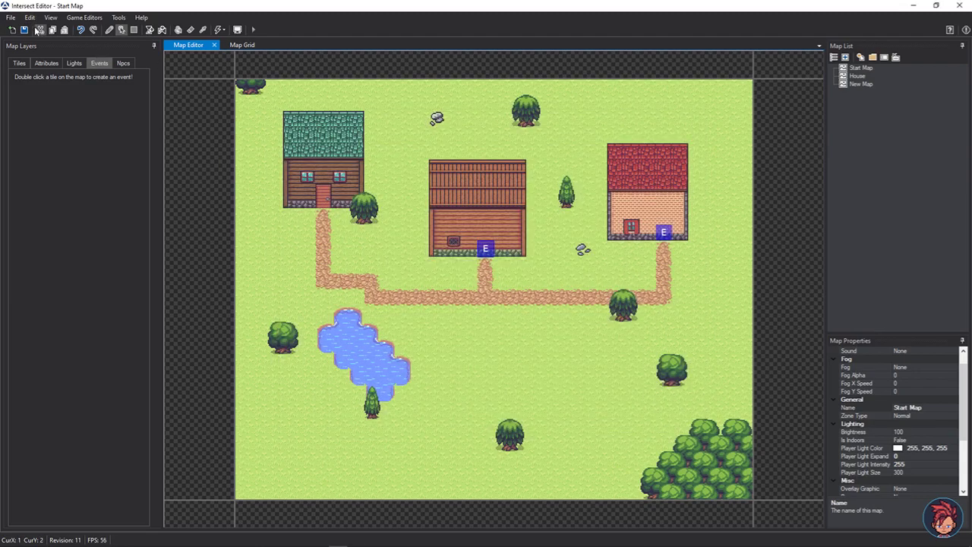
click(24, 29)
click(521, 288)
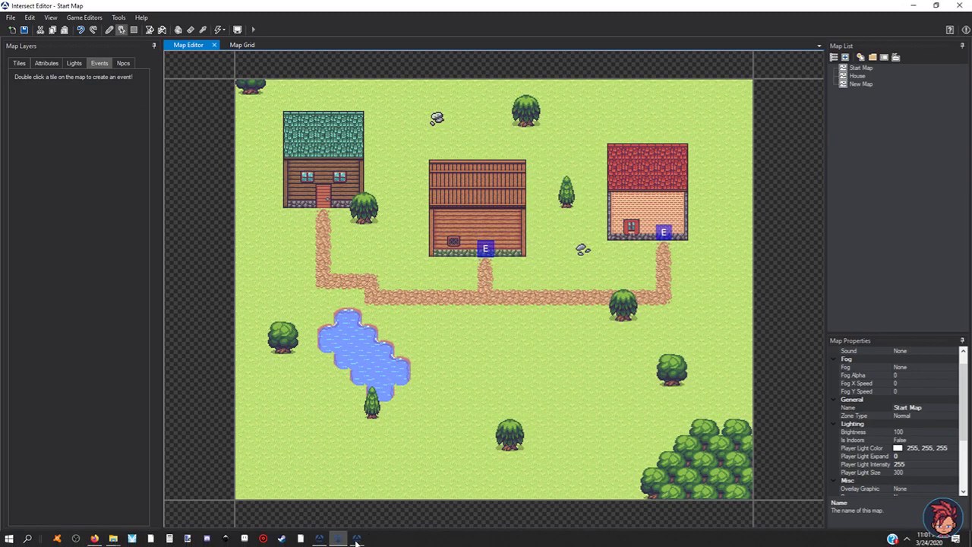
click(357, 538)
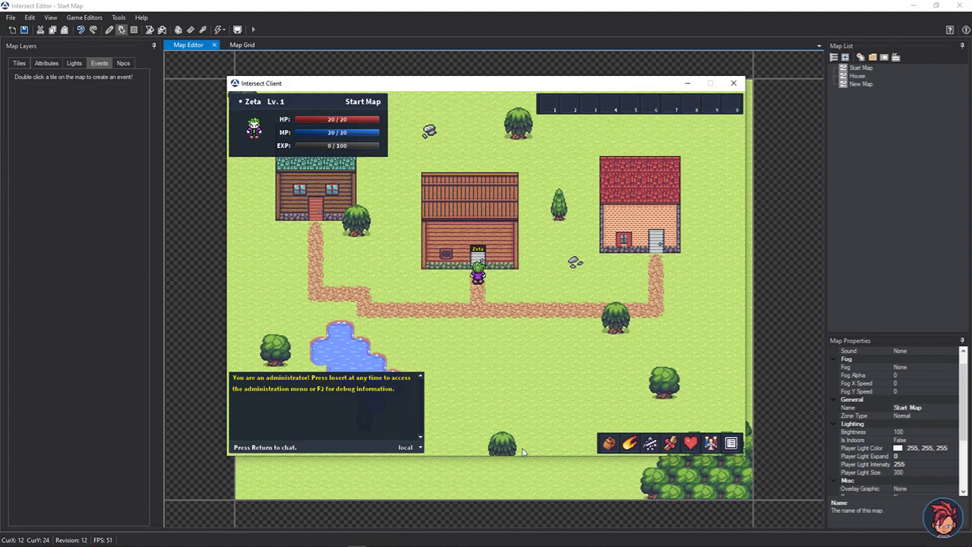
key(Right)
key(Left)
key(Right)
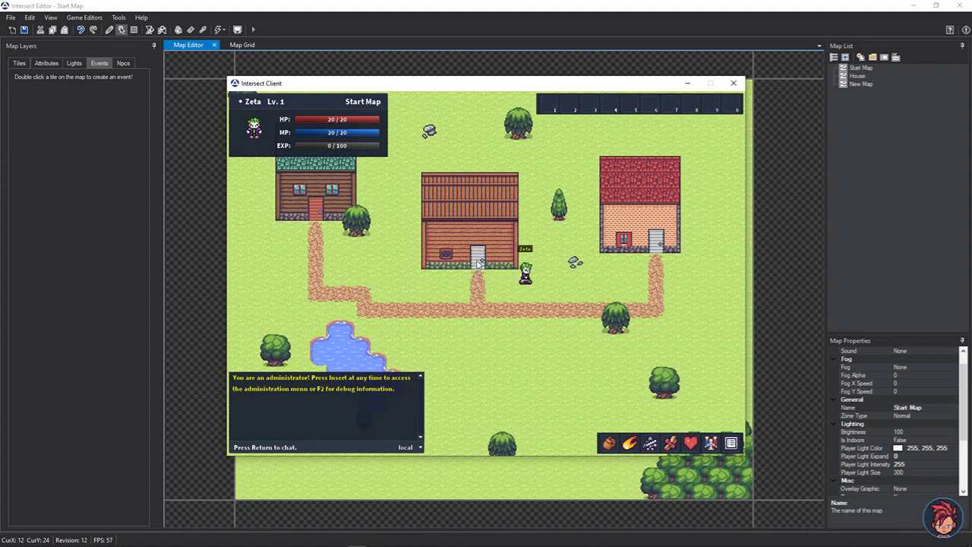
key(Left)
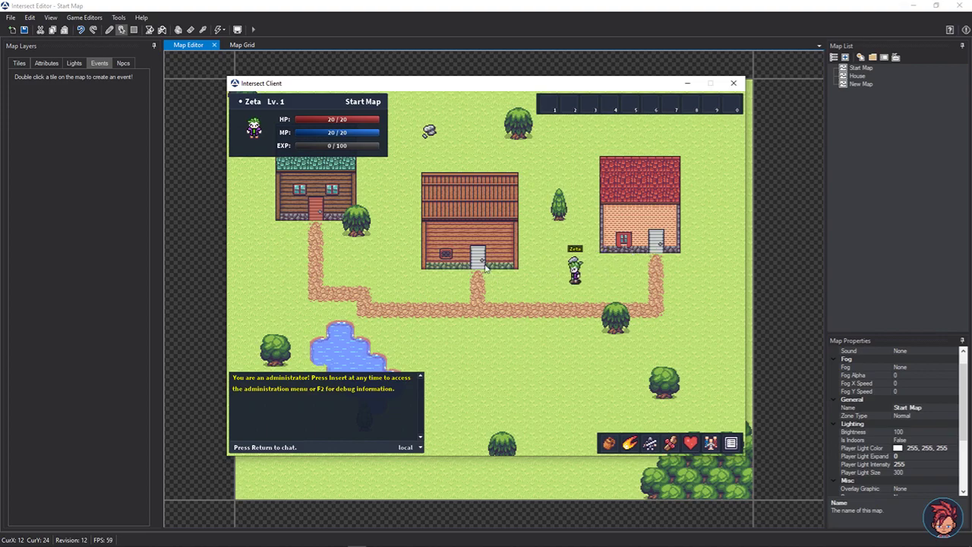
key(Right)
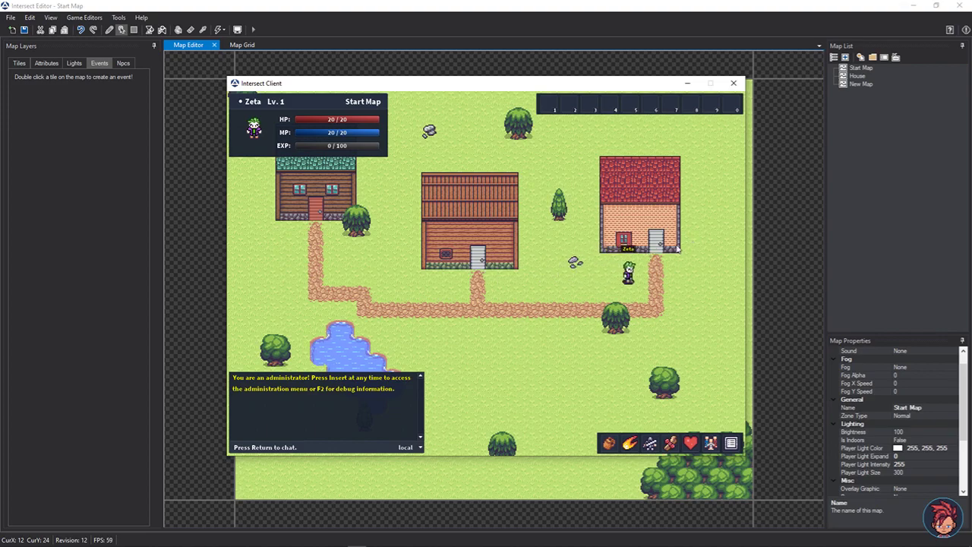
key(Left)
key(Up)
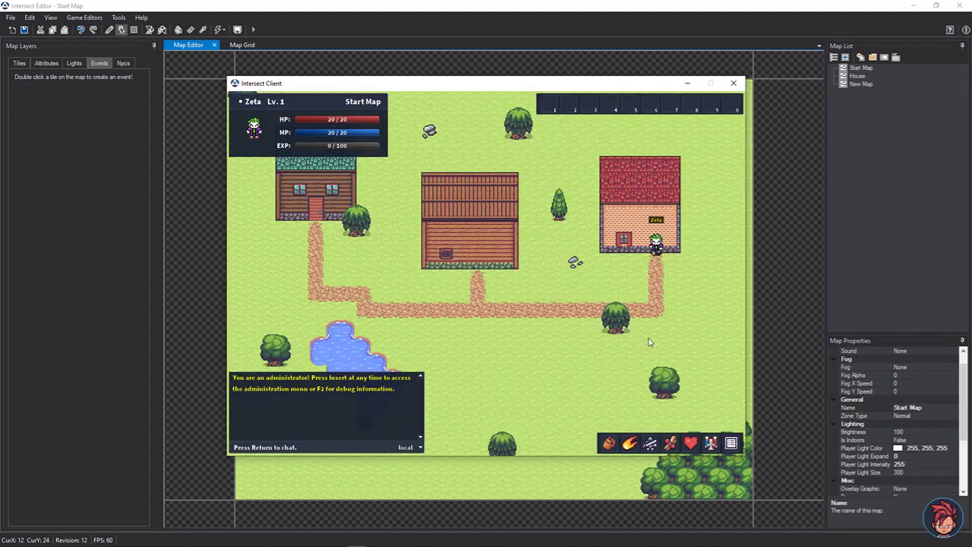
key(Down)
key(Left)
key(Left)
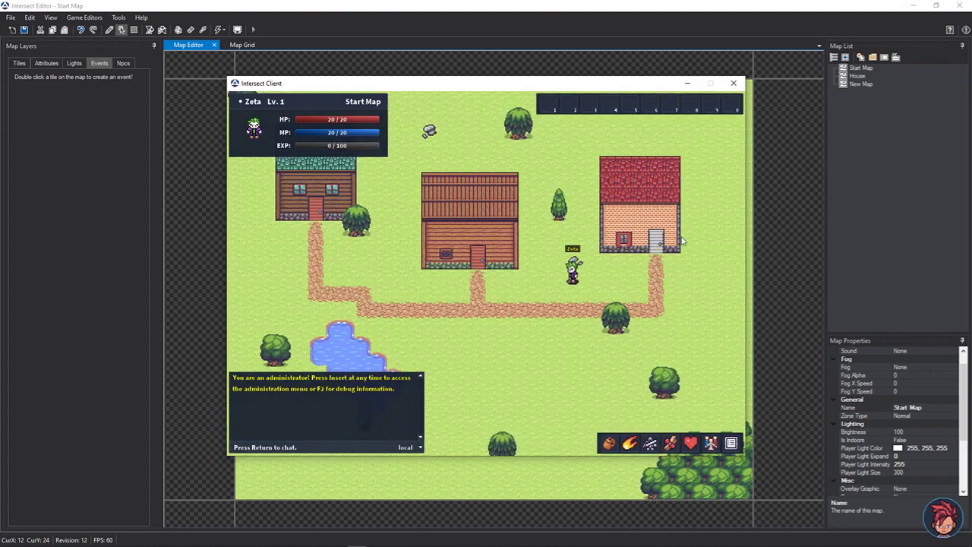
key(Left)
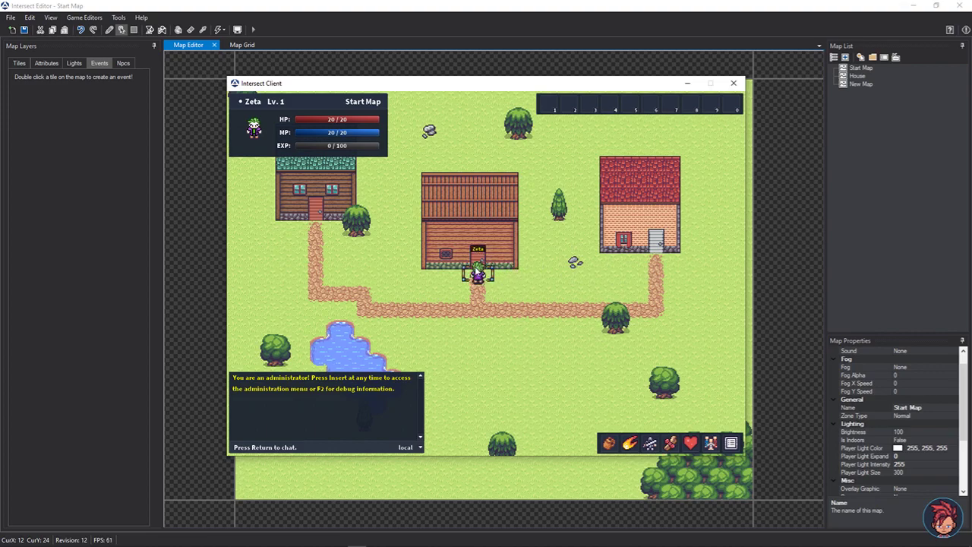
key(Up)
key(Up)
key(Up)
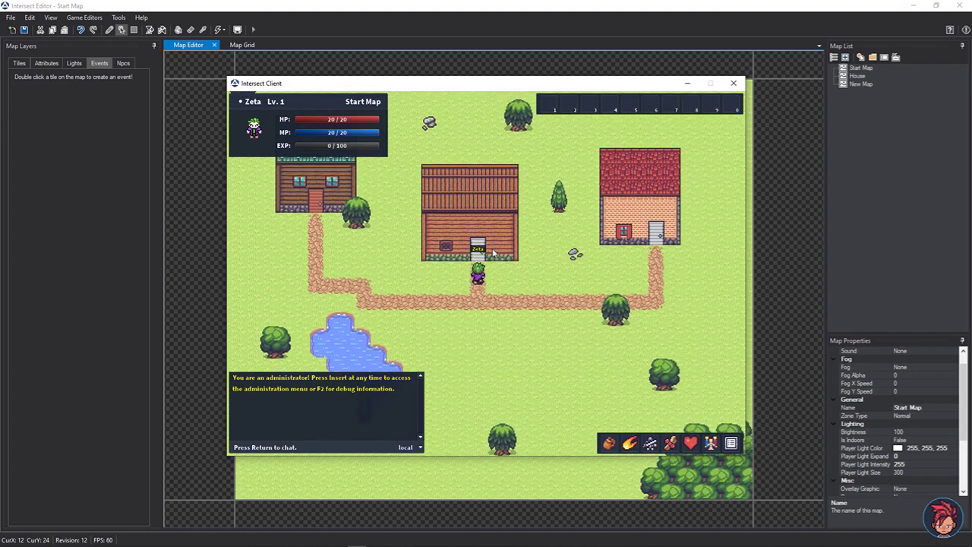
key(Up)
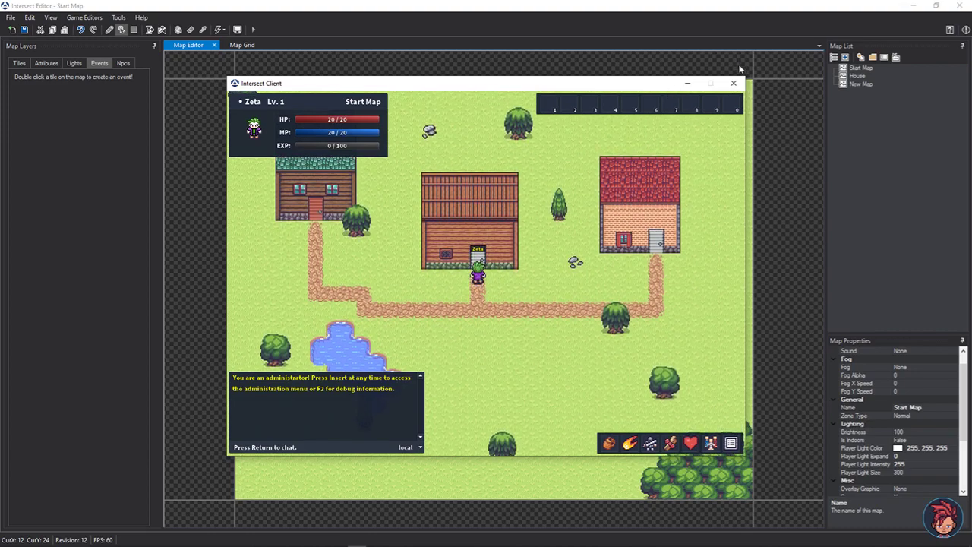
click(485, 475)
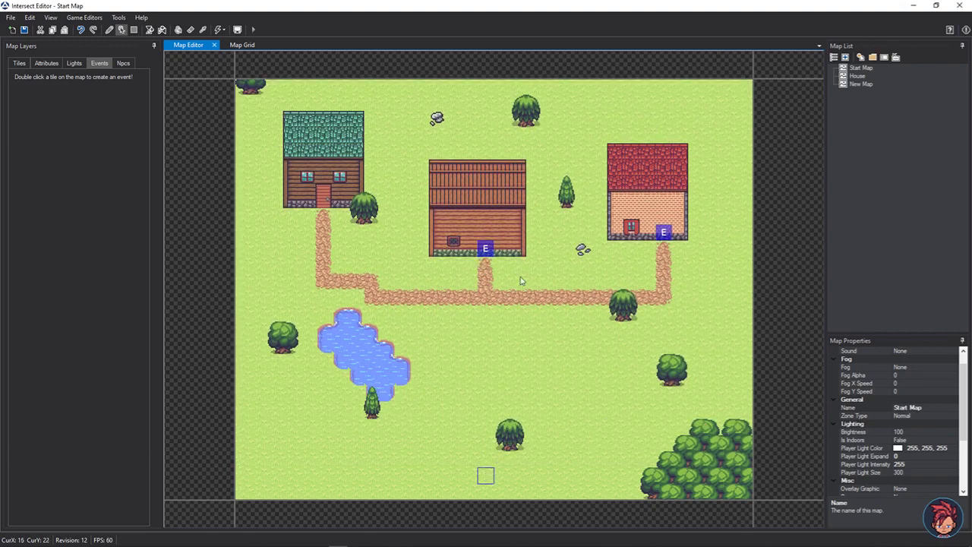
Switch the wooden door's first-page Set Self Switch command from A back to B and save
double_click(489, 253)
click(497, 179)
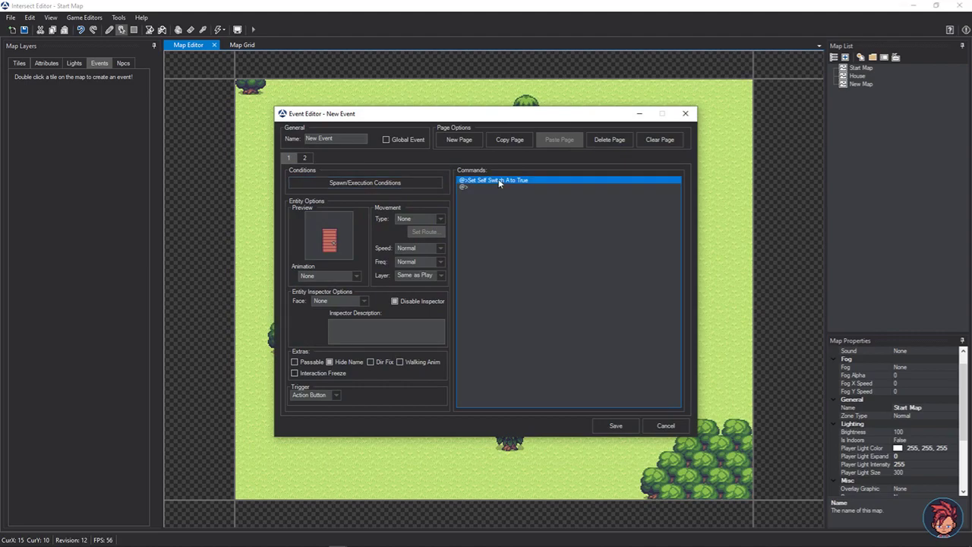
right_click(499, 179)
click(528, 198)
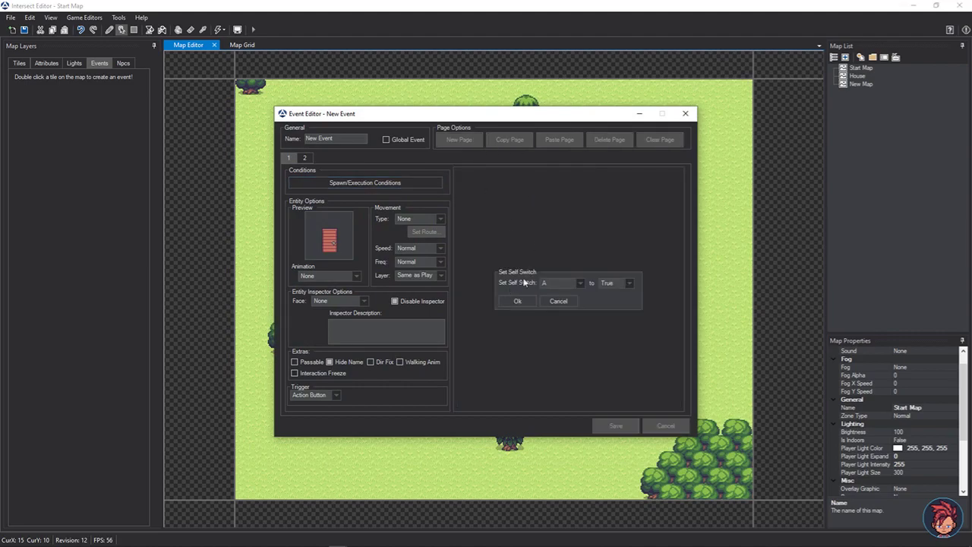
click(547, 307)
click(517, 301)
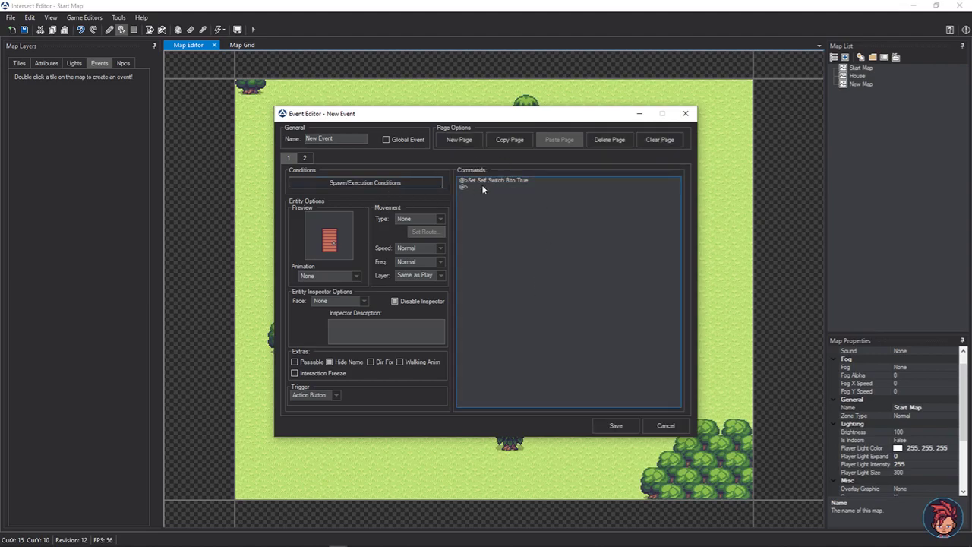
click(305, 158)
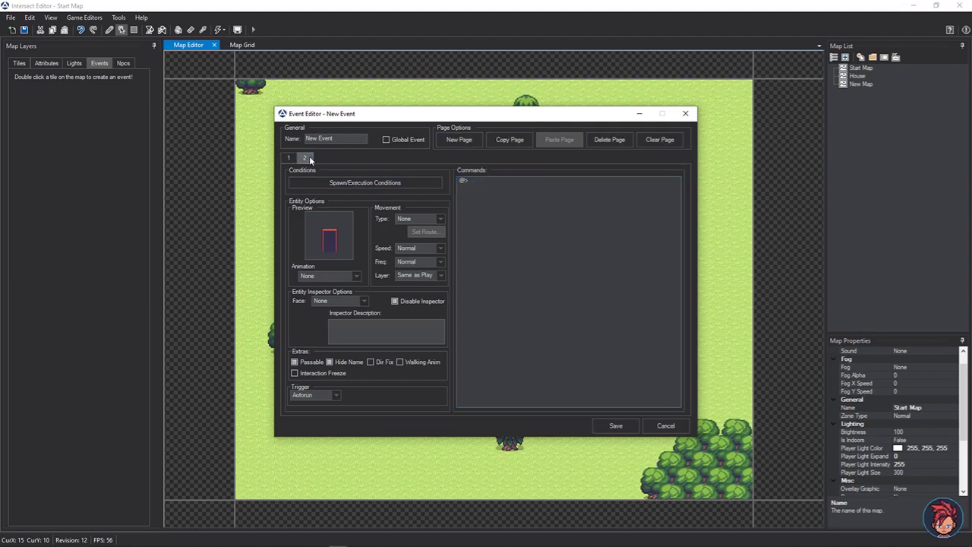
click(291, 159)
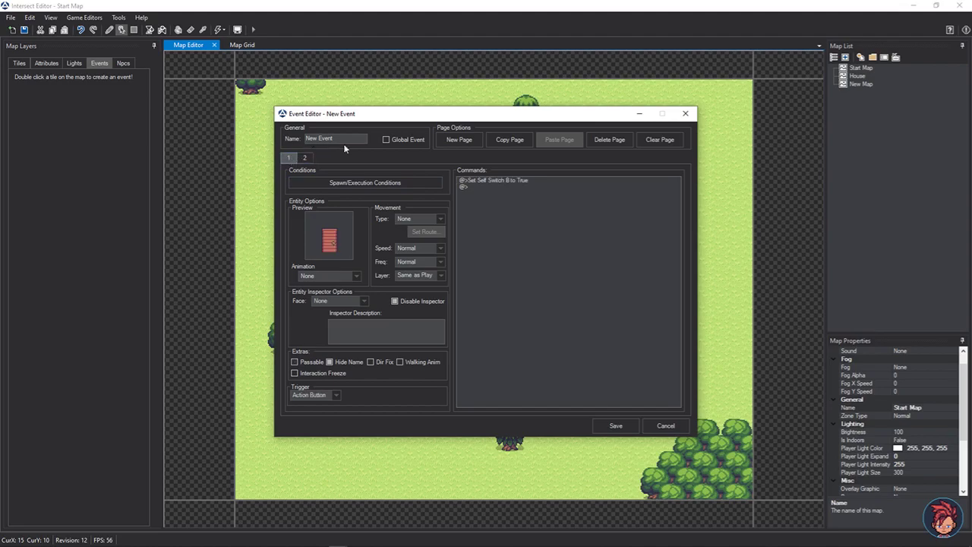
click(619, 427)
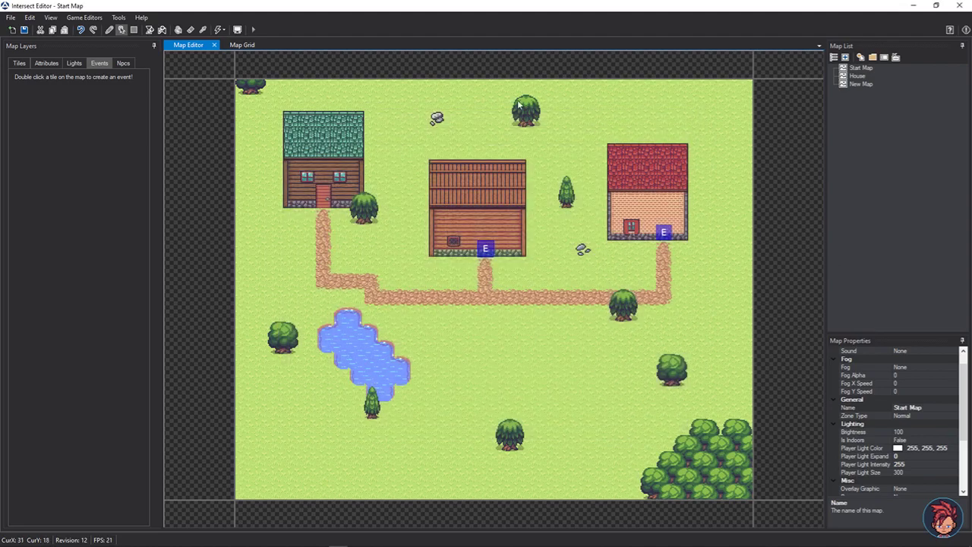
Compare both pages of the red house door event, then close it
double_click(666, 237)
click(497, 181)
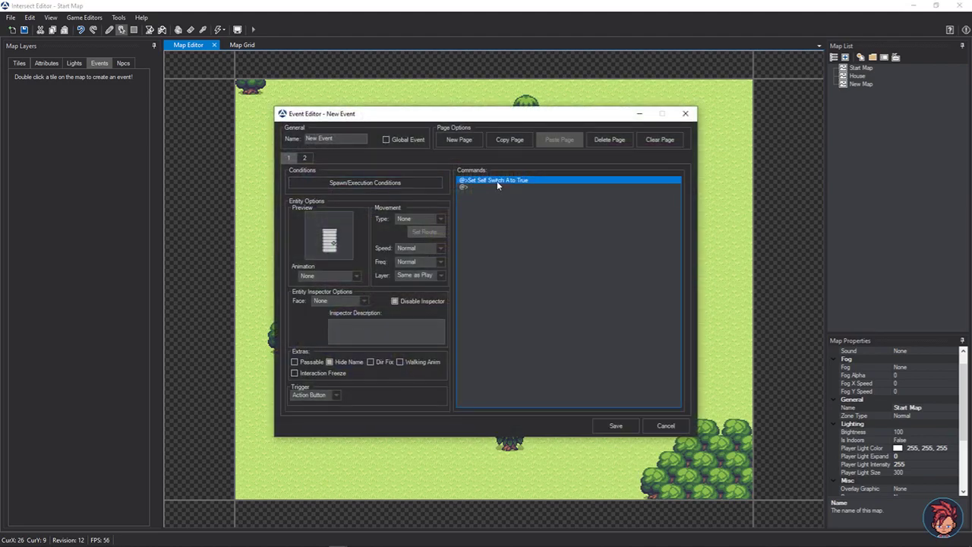
click(302, 157)
click(289, 158)
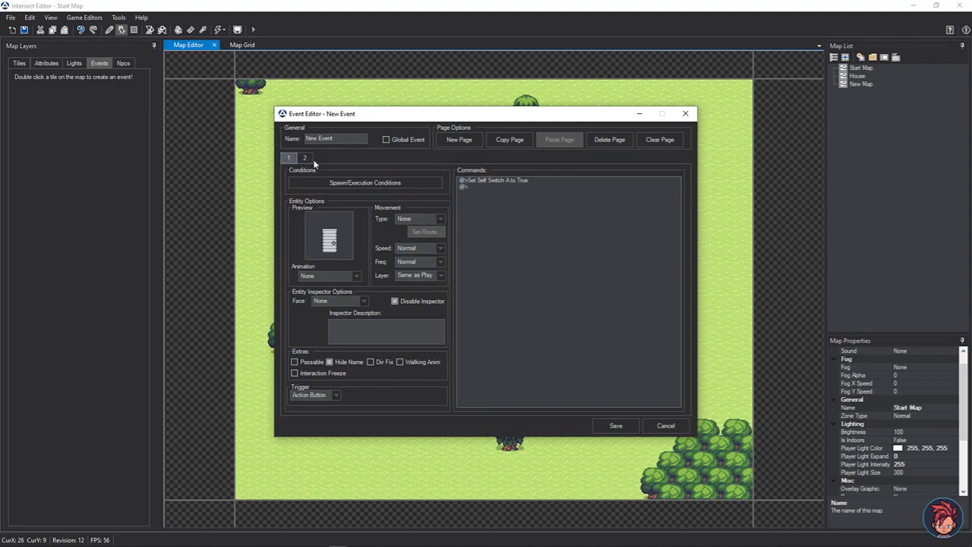
click(307, 159)
click(290, 158)
click(617, 425)
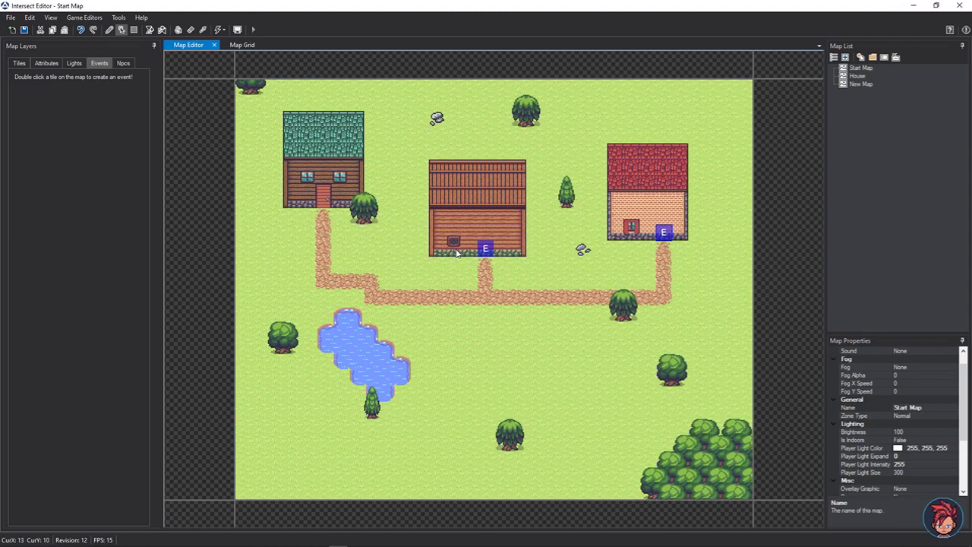
Recheck the wooden door event's second-page passable autorun settings and save the event
double_click(484, 252)
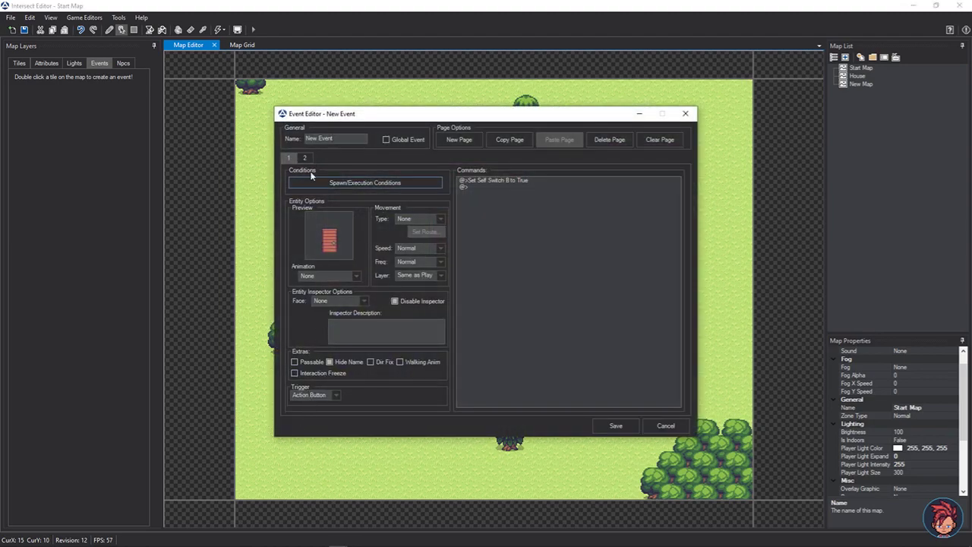
click(304, 158)
click(291, 158)
click(625, 425)
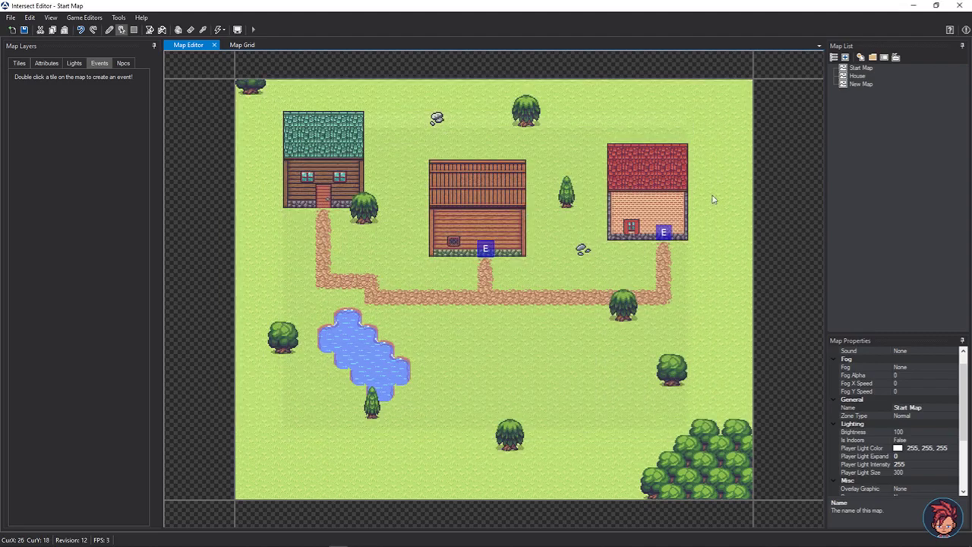
Save Start Map and switch over to the game client
click(23, 29)
click(523, 287)
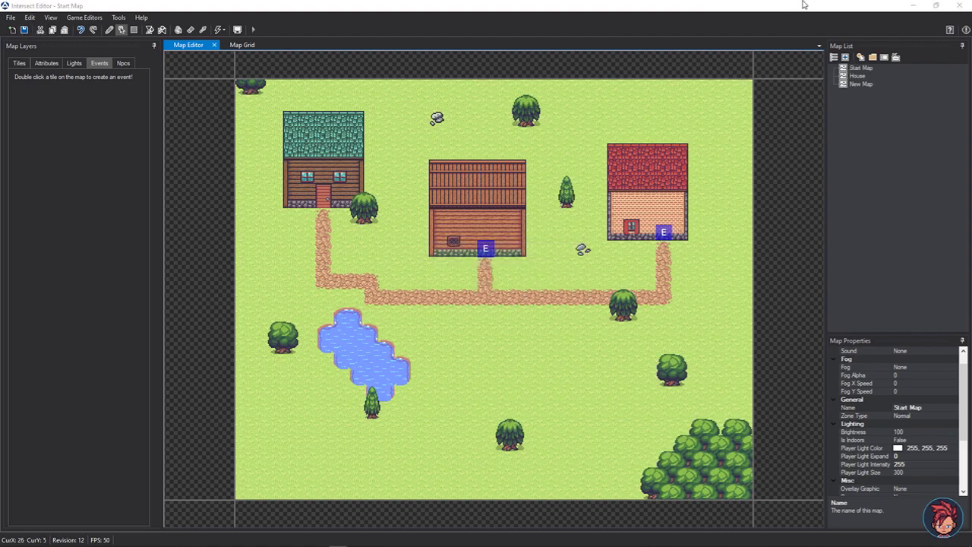
click(913, 6)
Walk up through the wooden house door into the House interior and back out onto Start Map
click(354, 539)
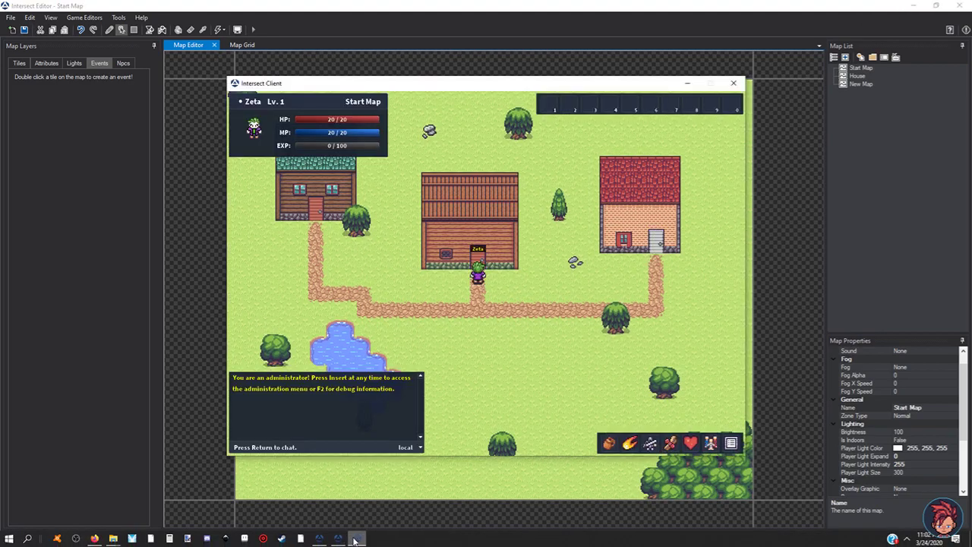
key(Up)
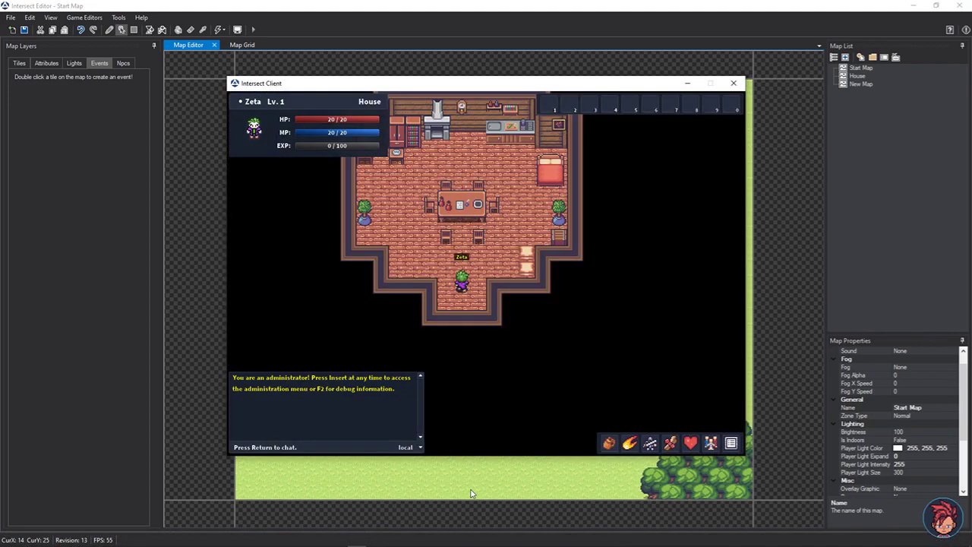
key(Down)
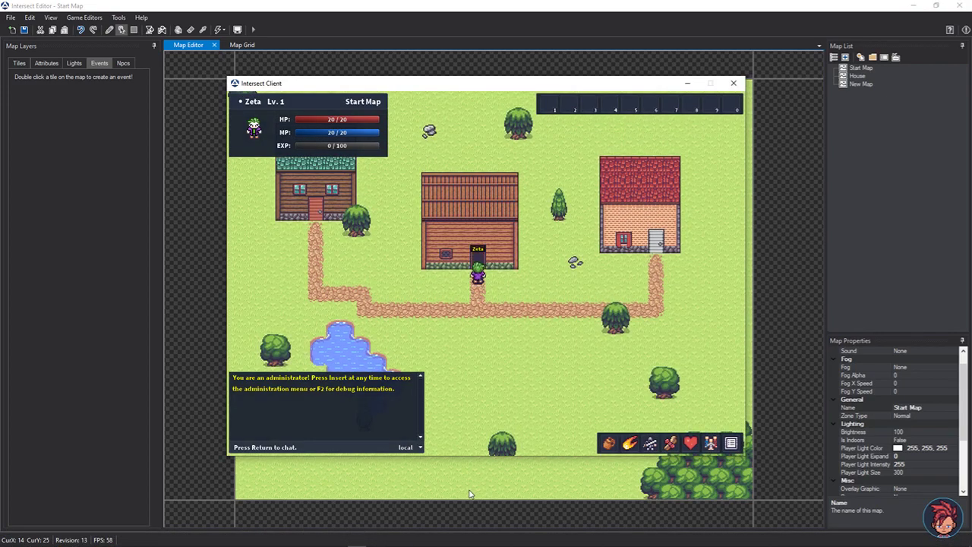
key(Up)
key(Down)
key(Right)
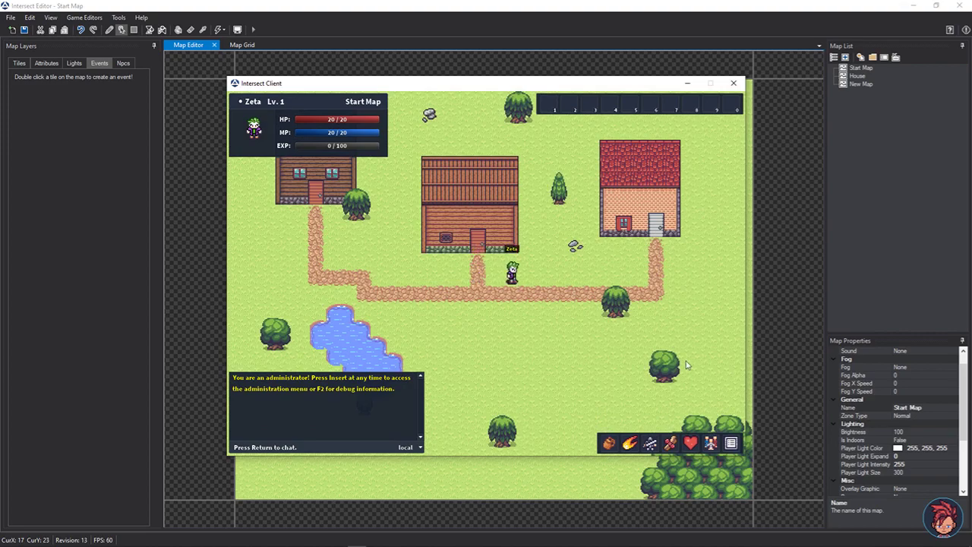
key(Left)
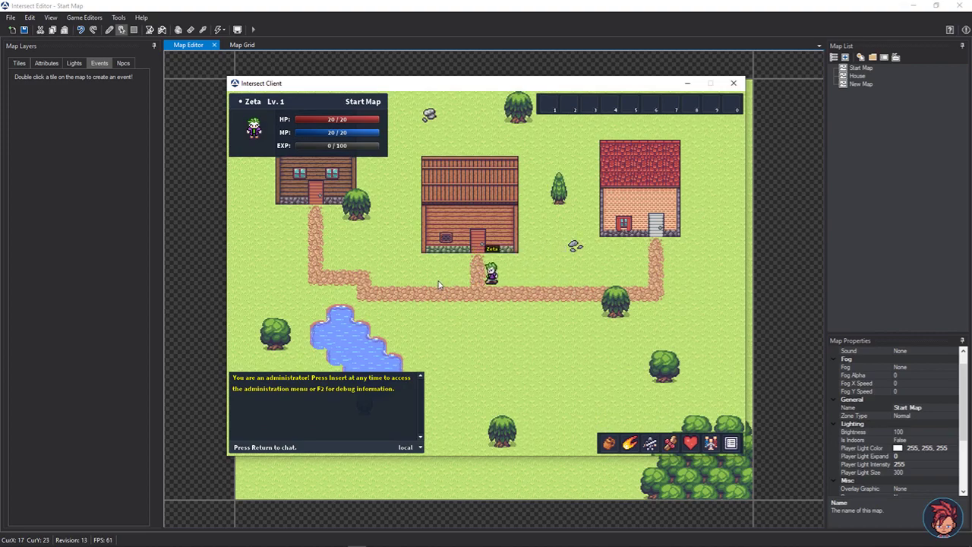
key(Up)
key(Down)
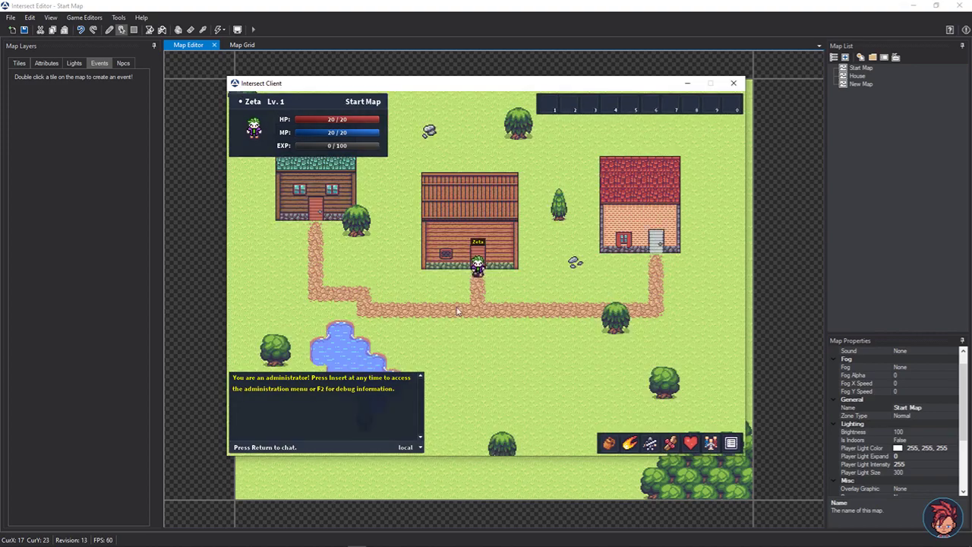
key(Right)
Walk up into the wooden house through its door and come back out
key(Left)
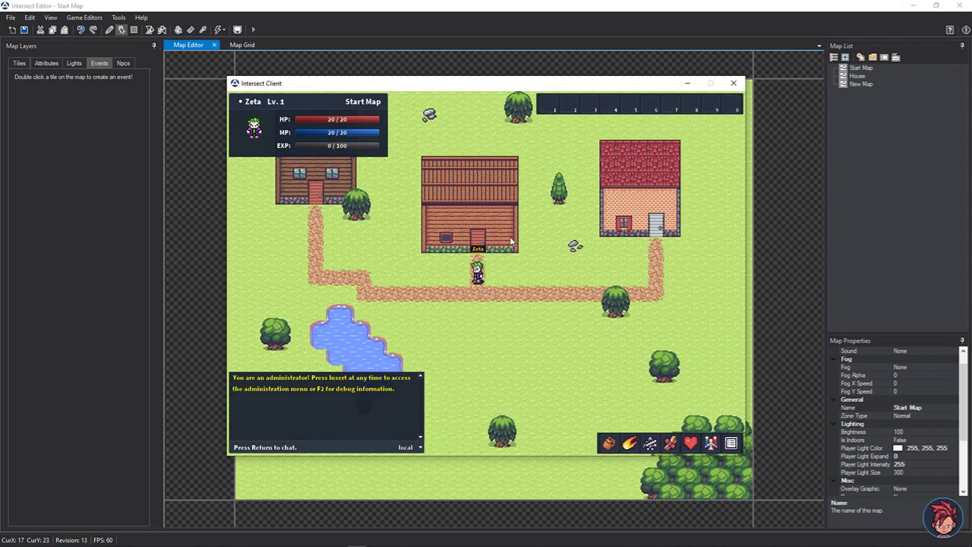
key(Up)
key(Down)
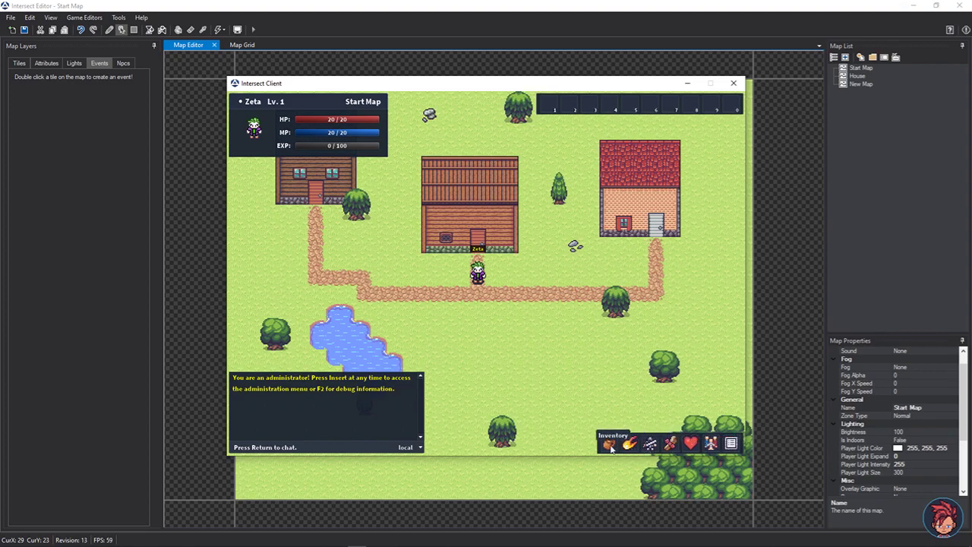
key(Up)
key(Up)
key(Down)
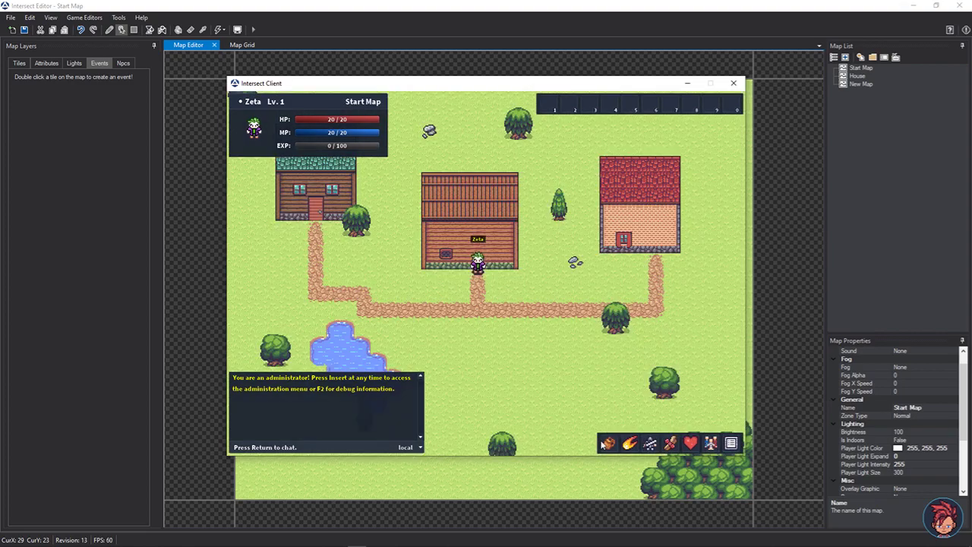
key(Down)
key(Right)
Walk right to the red-roof house and enter it, stepping out and back in once
key(Right)
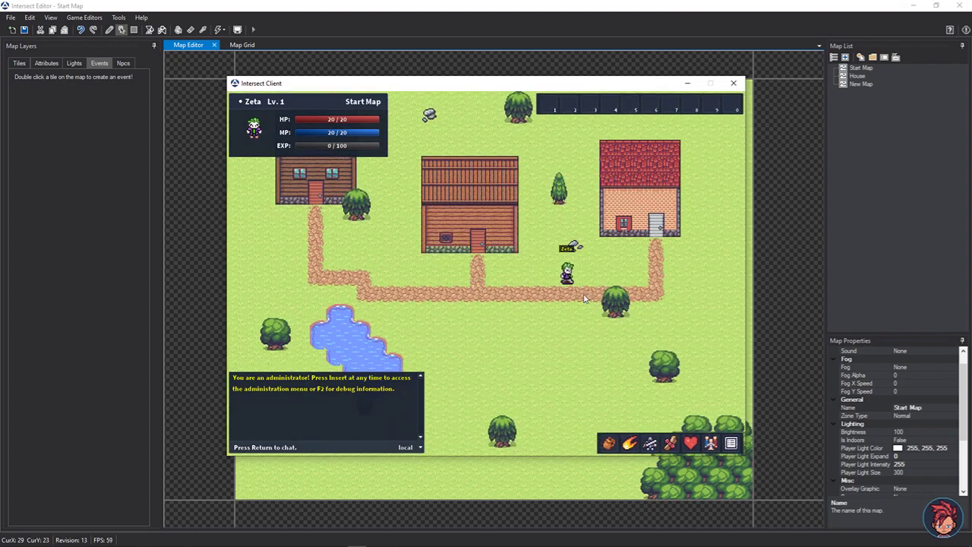
key(Right)
key(Up)
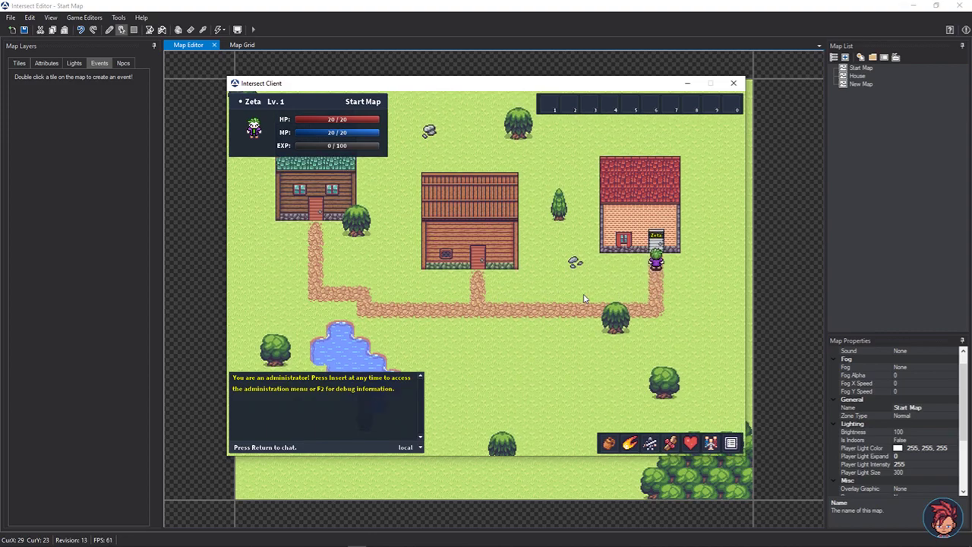
key(Down)
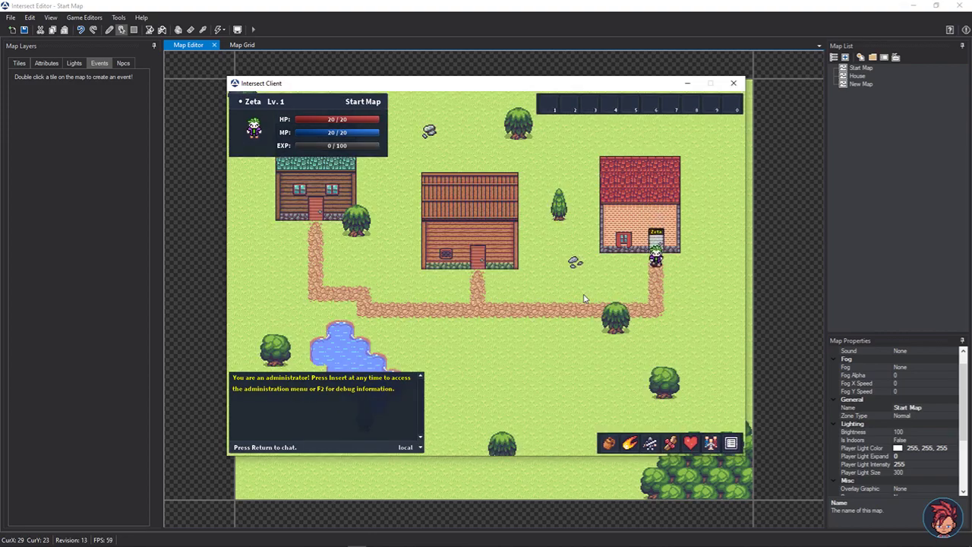
key(Left)
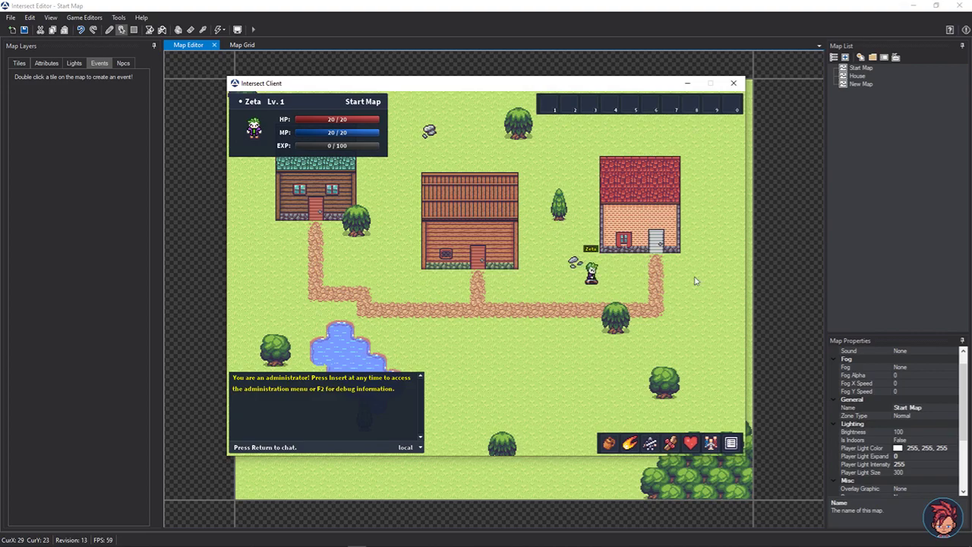
key(Right)
key(Up)
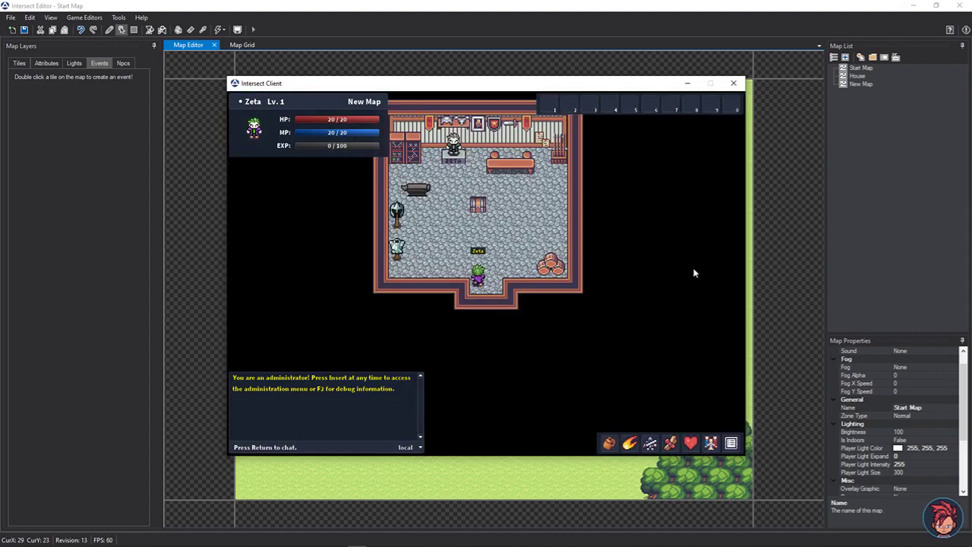
Step left and right inside the red house room and target the player character
key(Left)
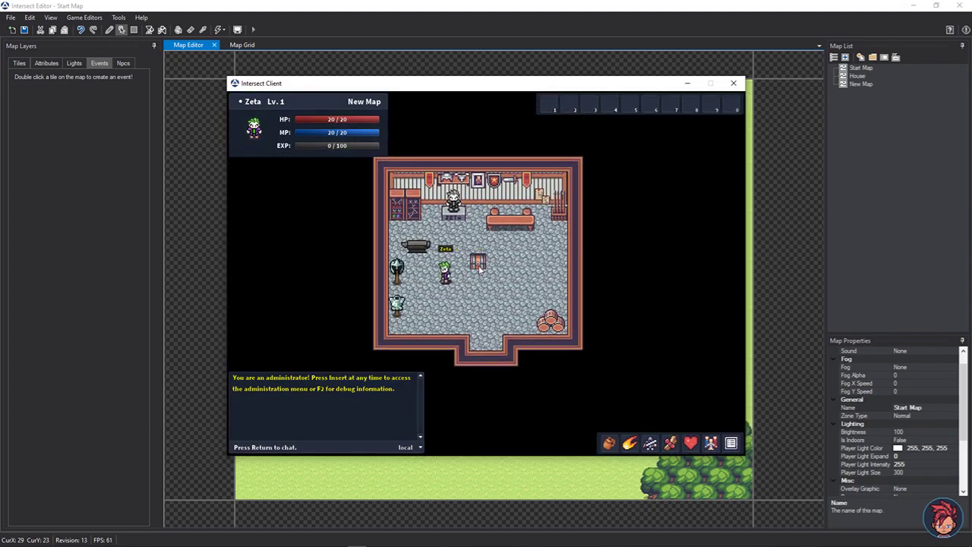
key(Right)
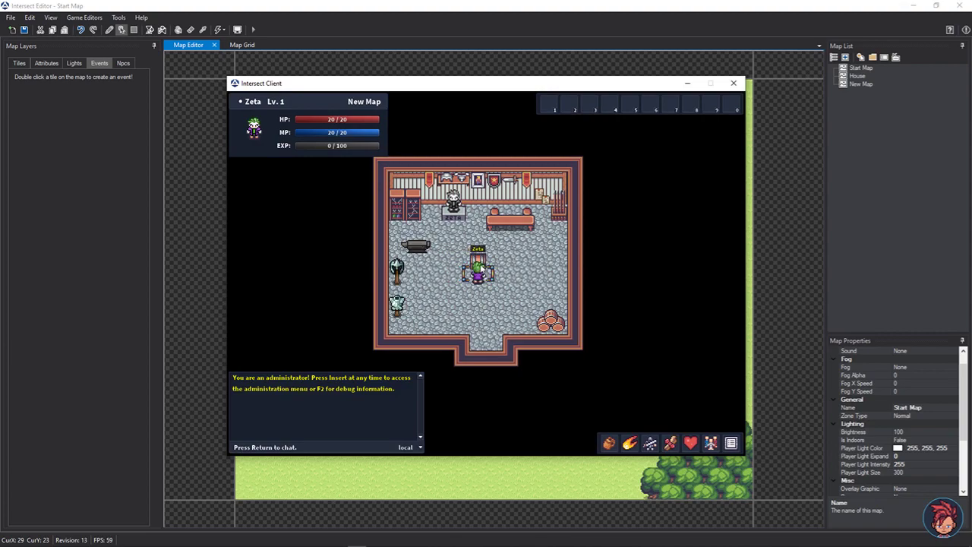
key(Left)
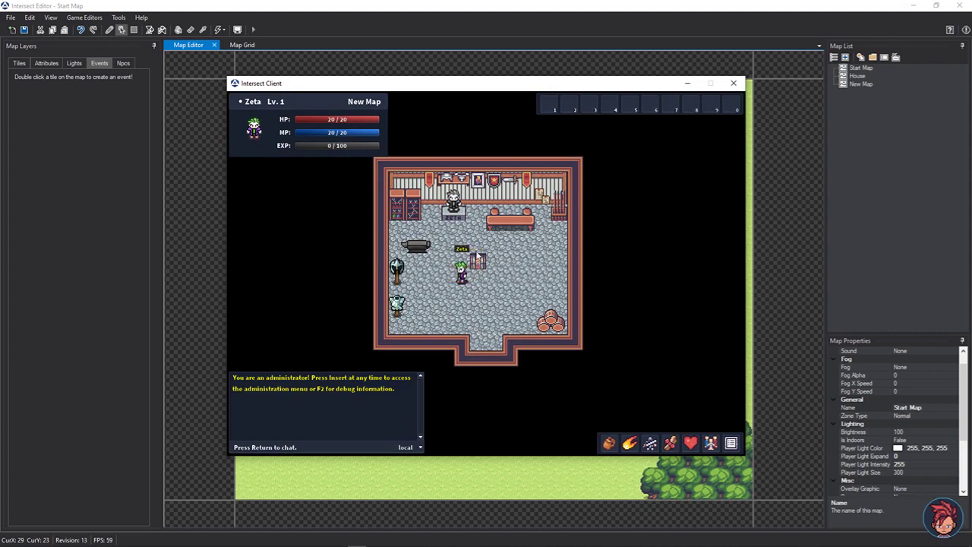
click(461, 272)
Walk a loop around the chest, then exit down onto Start Map
key(Right)
key(Right)
key(Up)
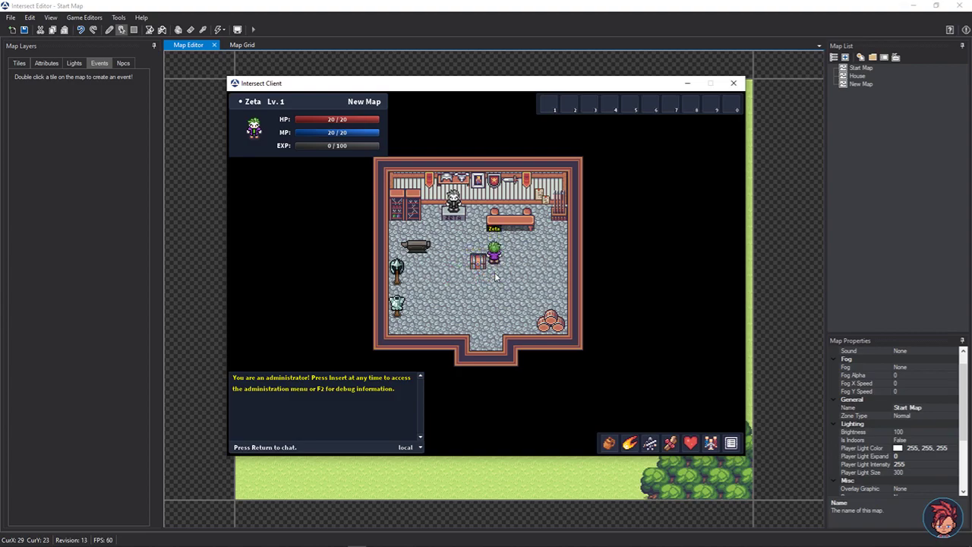
key(Left)
key(Left)
key(Down)
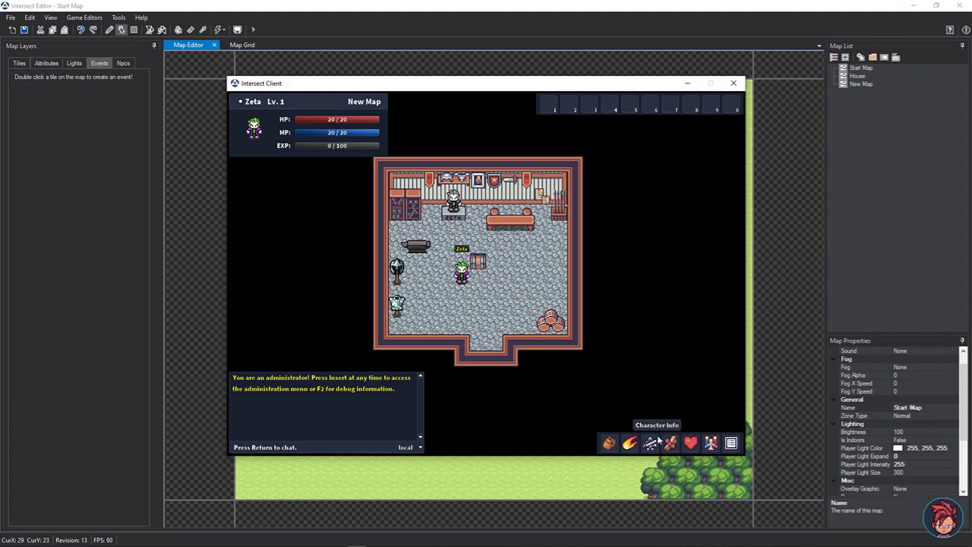
key(Up)
key(Right)
key(Down)
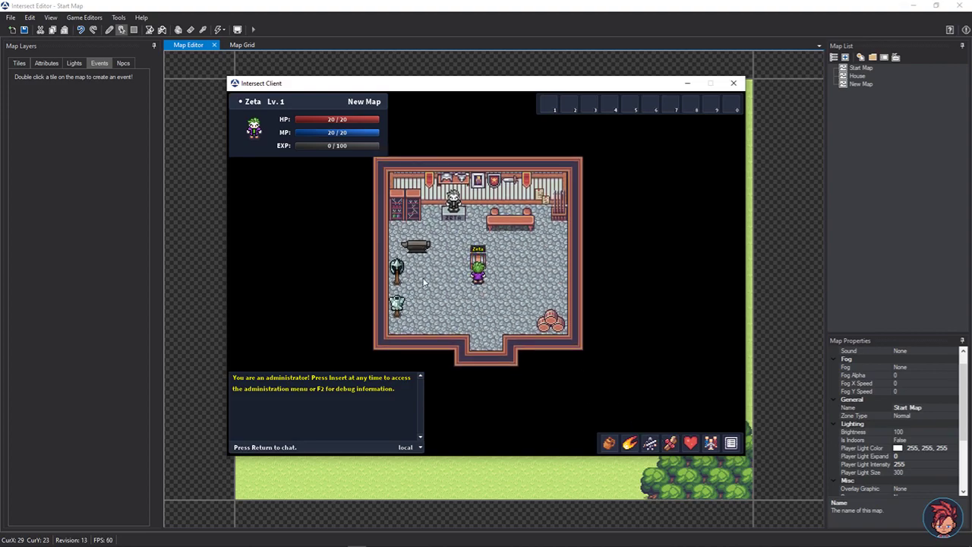
key(Down)
key(Down)
key(Down)
key(Down)
Walk left along the path to just below the wooden house door
key(Left)
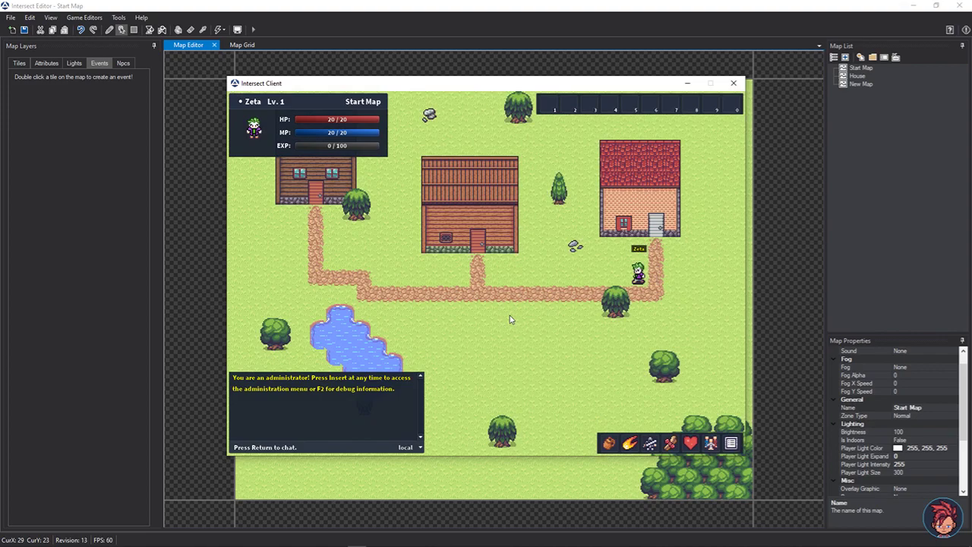
key(Left)
key(Left)
key(Left)
key(Left)
key(Left)
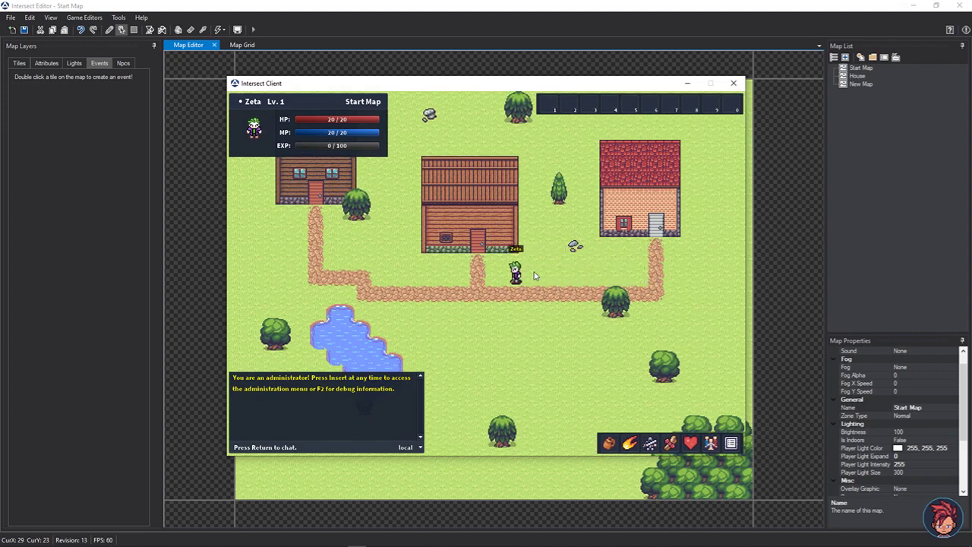
key(Left)
key(Left)
key(Up)
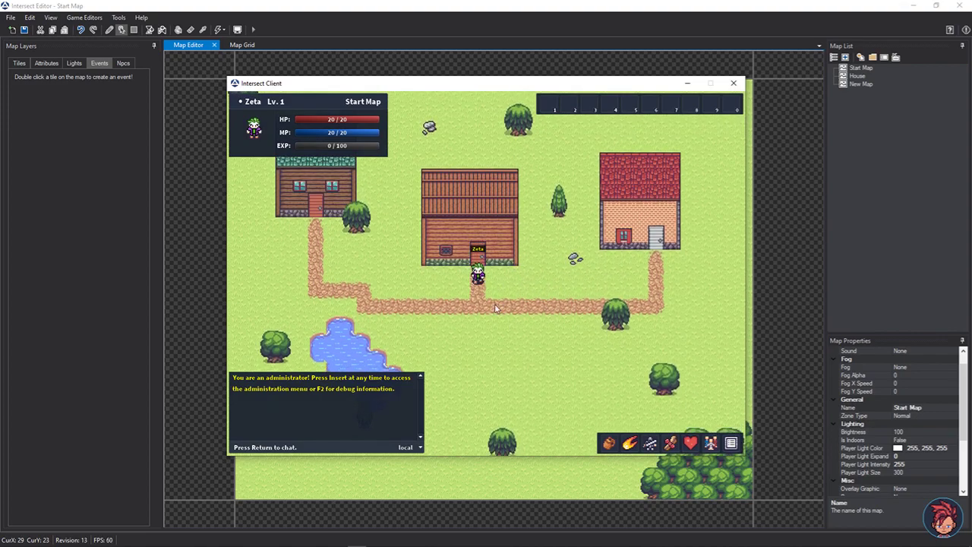
key(Down)
key(Right)
key(Right)
key(Right)
key(Right)
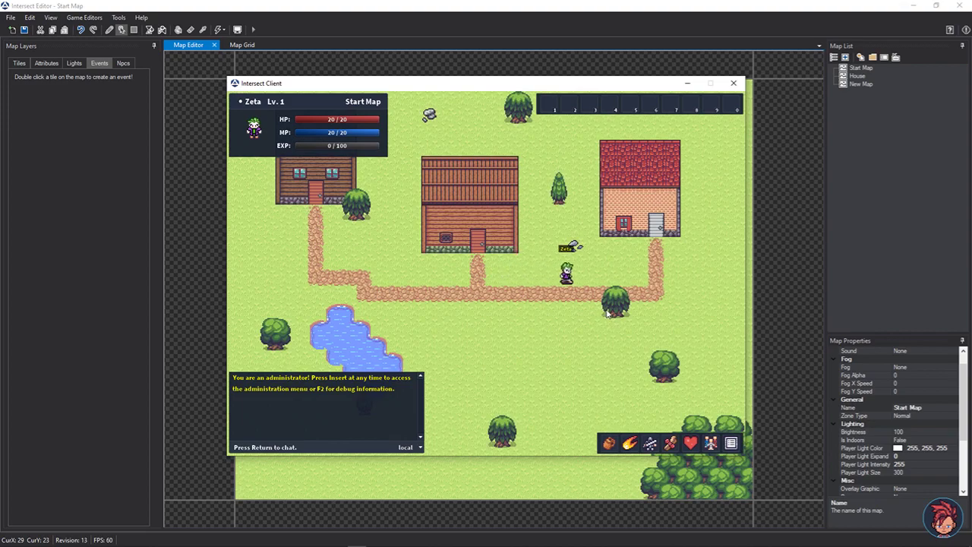
key(Right)
key(Right)
key(Left)
key(Left)
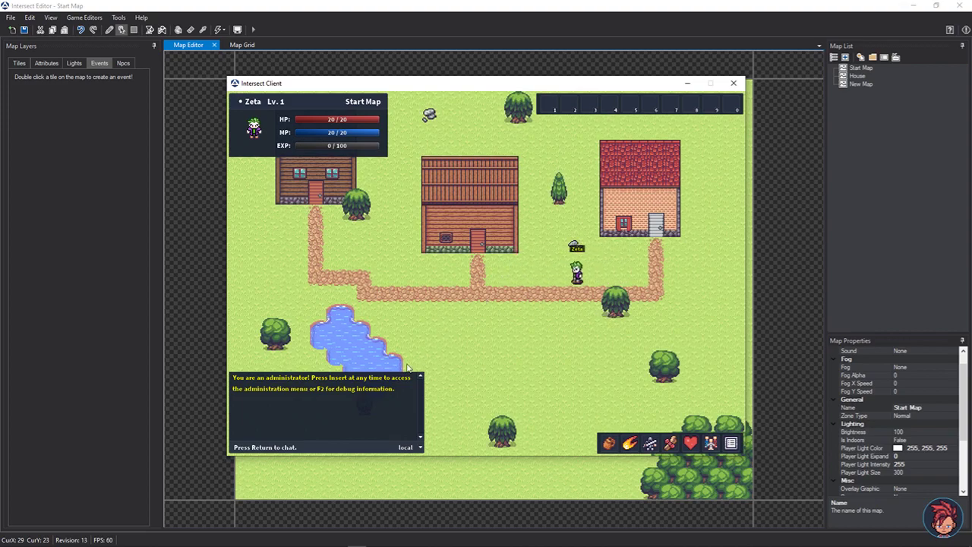
key(Left)
key(Left)
key(Left)
key(Left)
Pass up through the wooden door, return outside, and step right along the path
key(Up)
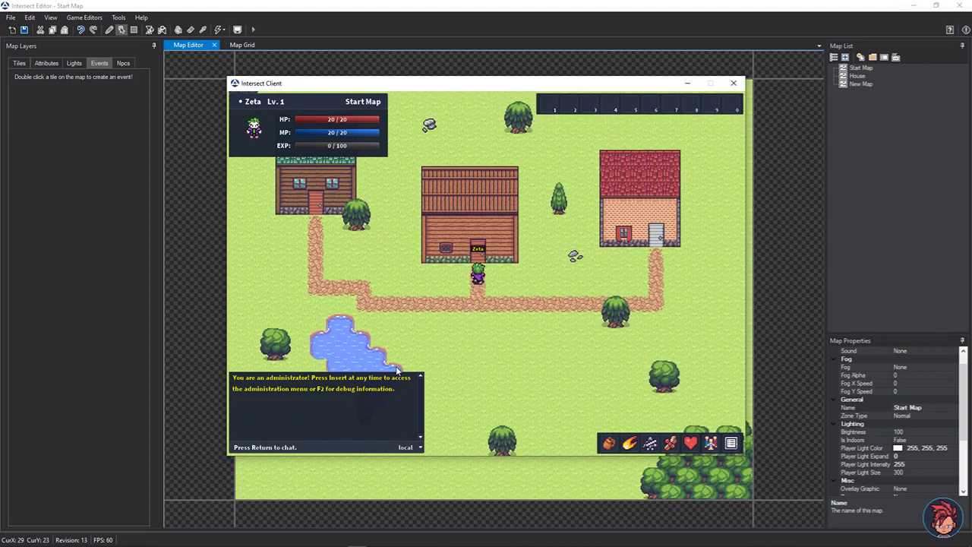
key(Up)
key(Down)
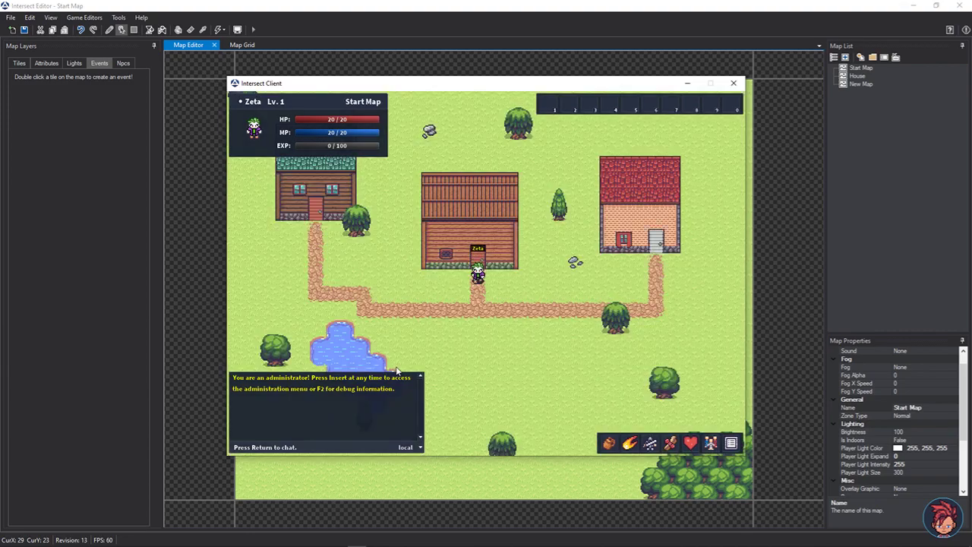
key(Down)
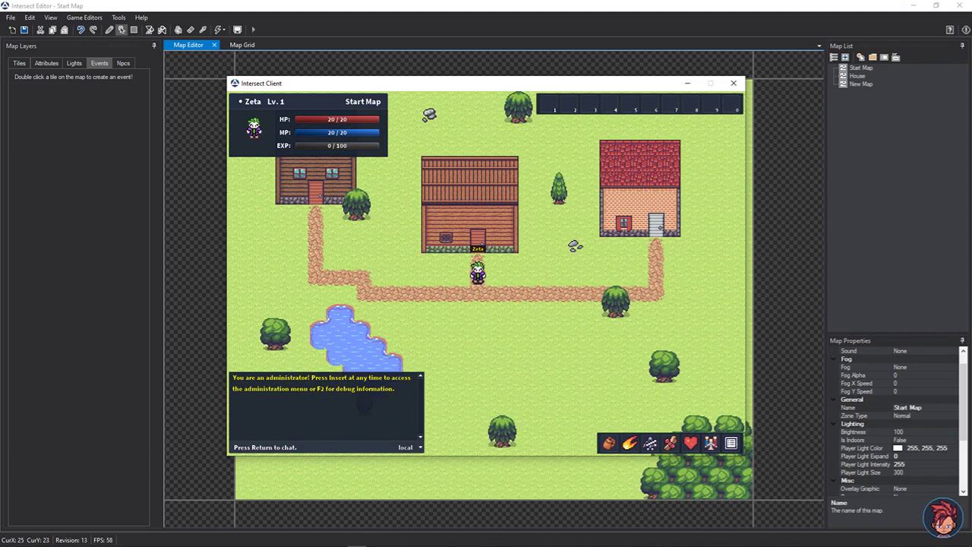
key(Up)
key(Down)
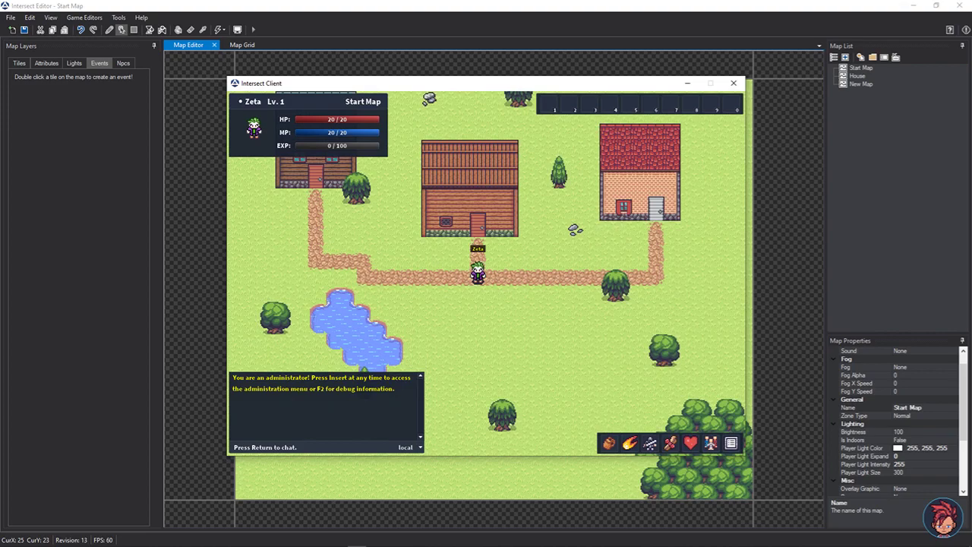
key(Right)
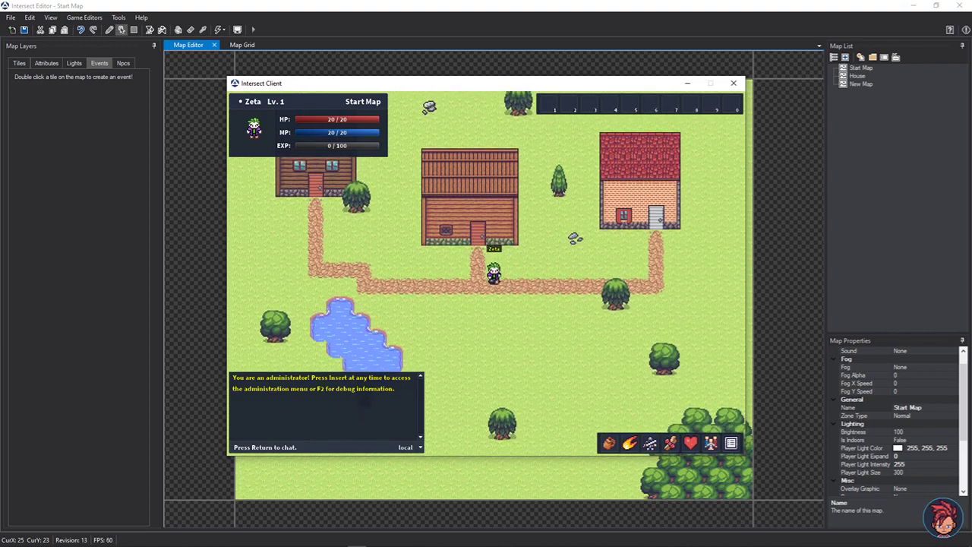